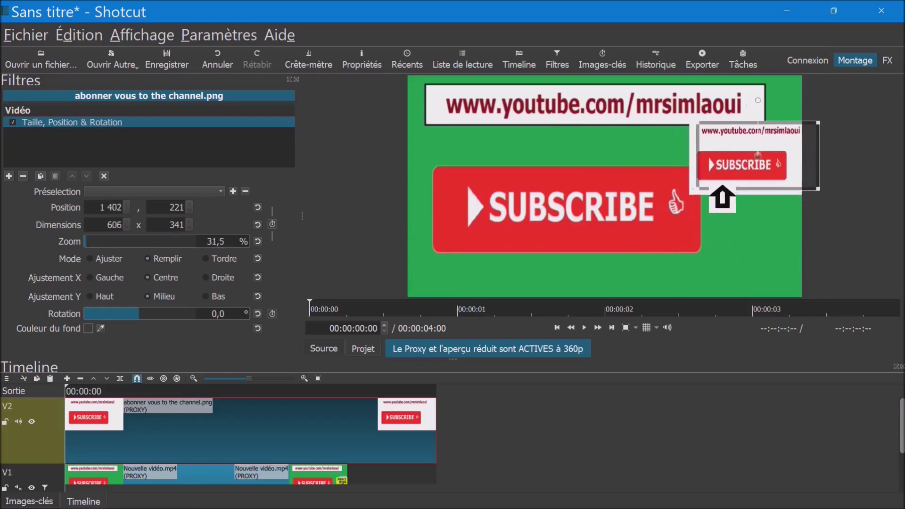
- Shrink the overlay image to about 557 x 313 and trim its V2 clip to the end of the V1 video
{"action": "left_click_drag", "start_coordinate": [778, 154], "coordinate": [763, 161]}
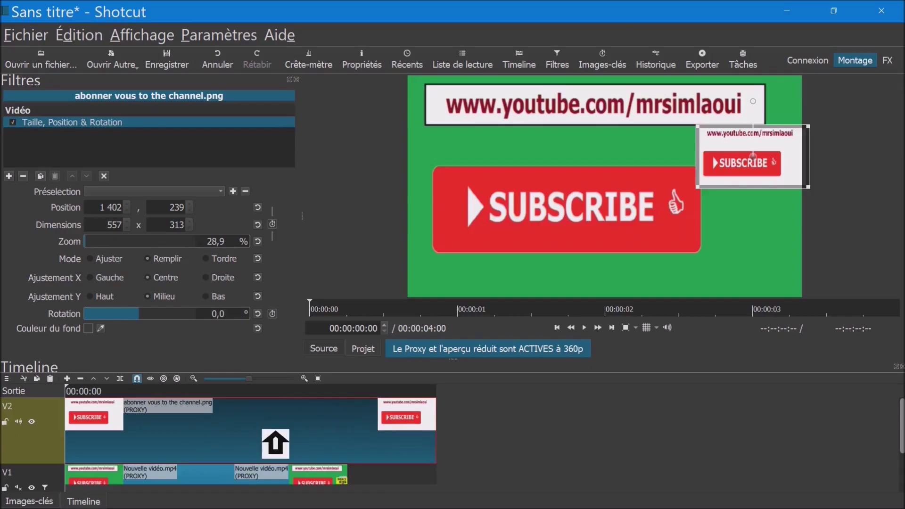
{"action": "key", "text": "alt+Right"}
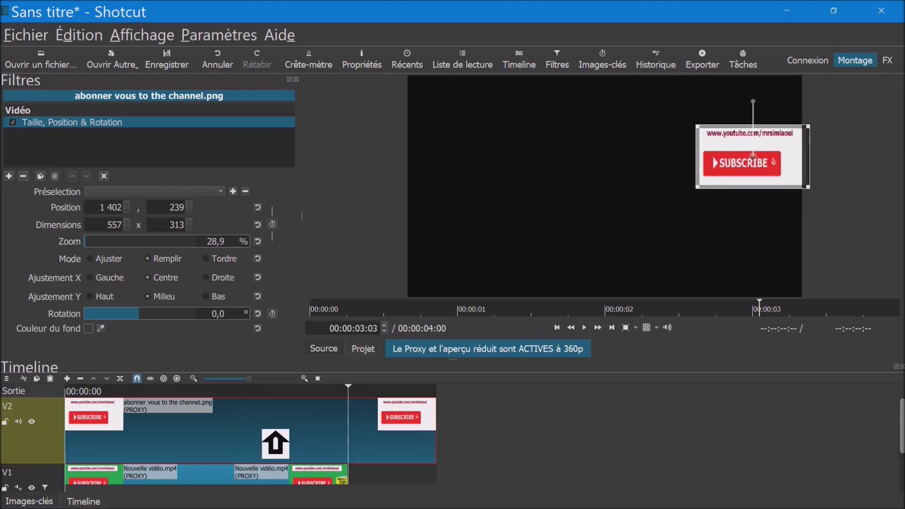
{"action": "left_click", "coordinate": [343, 389]}
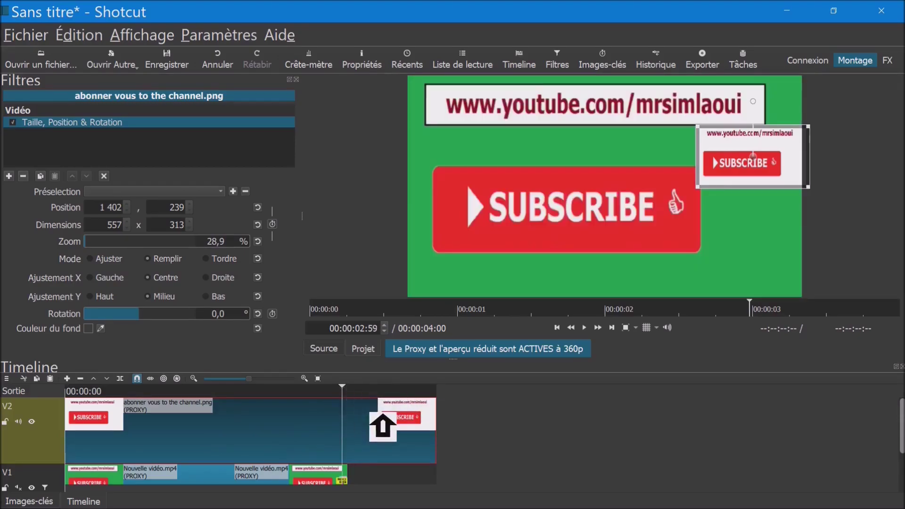
{"action": "key", "text": "alt+Right"}
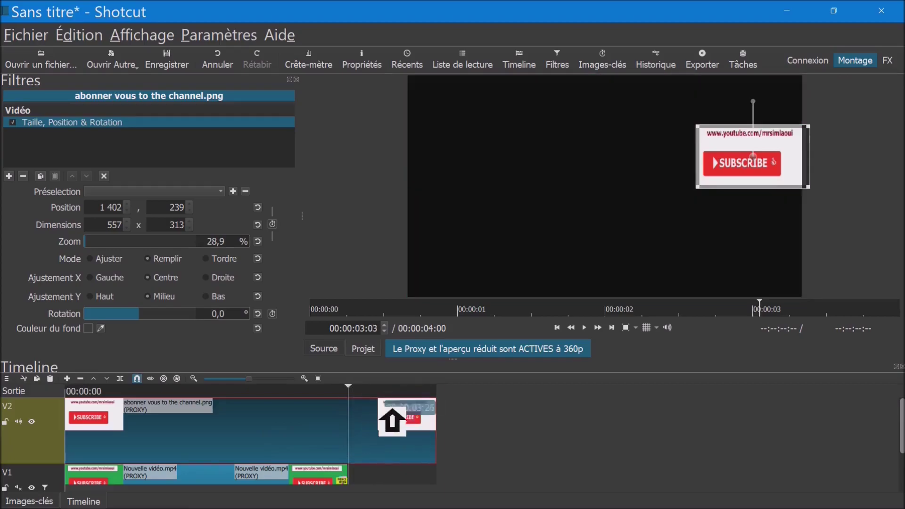
{"action": "key", "text": "]"}
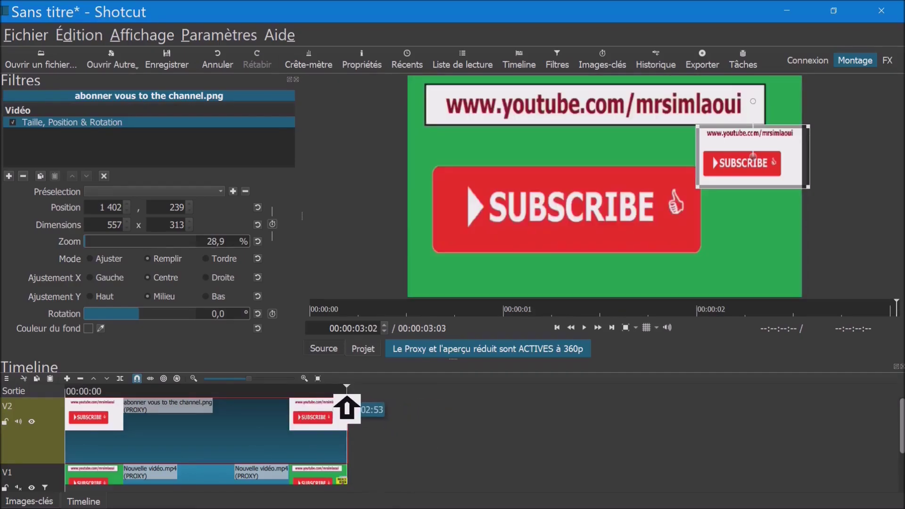
- Around 00:00:01:38, move the overlay image to about position 1375, 251 so that it fits inside the frame
{"action": "left_click", "coordinate": [332, 394]}
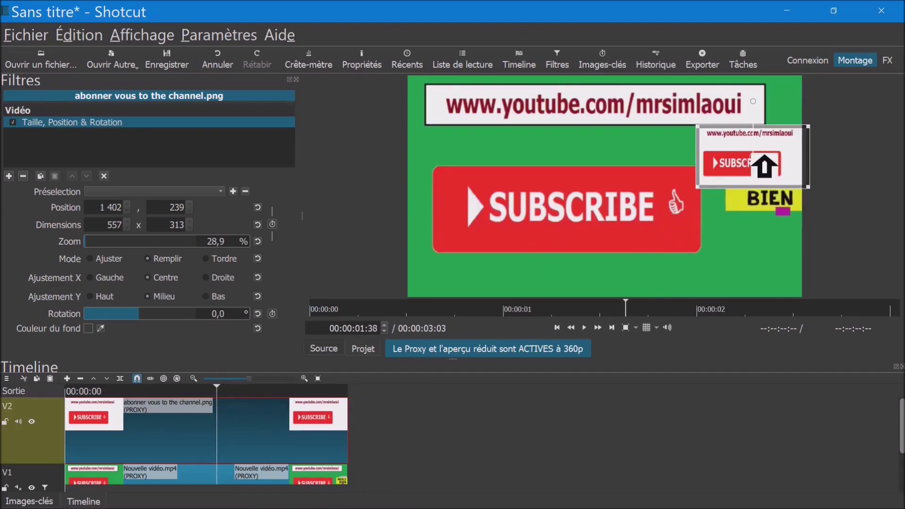
{"action": "left_click_drag", "start_coordinate": [765, 155], "coordinate": [755, 158]}
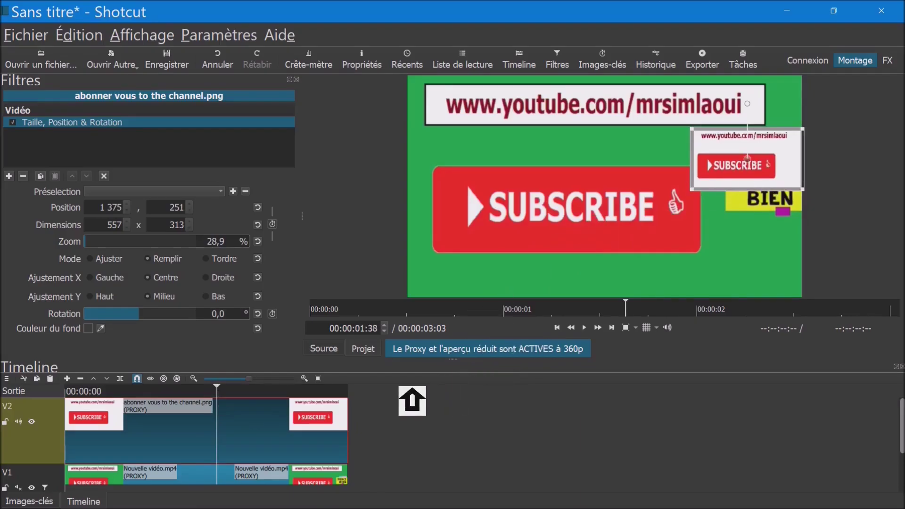
- Enlarge the timeline area and add the Taille, Position & Rotation filter to the Nouvelle vidéo.mp4 clip on V1
{"action": "left_click_drag", "start_coordinate": [465, 361], "coordinate": [479, 259]}
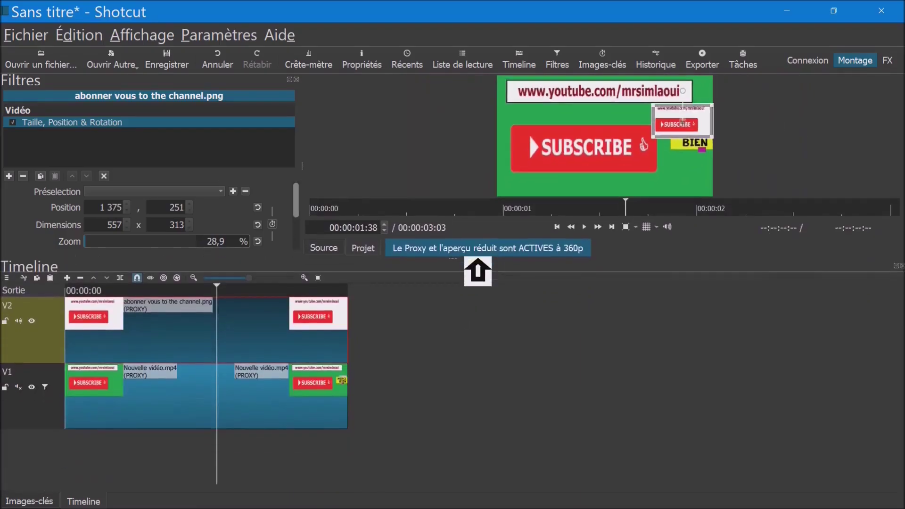
{"action": "left_click", "coordinate": [245, 412]}
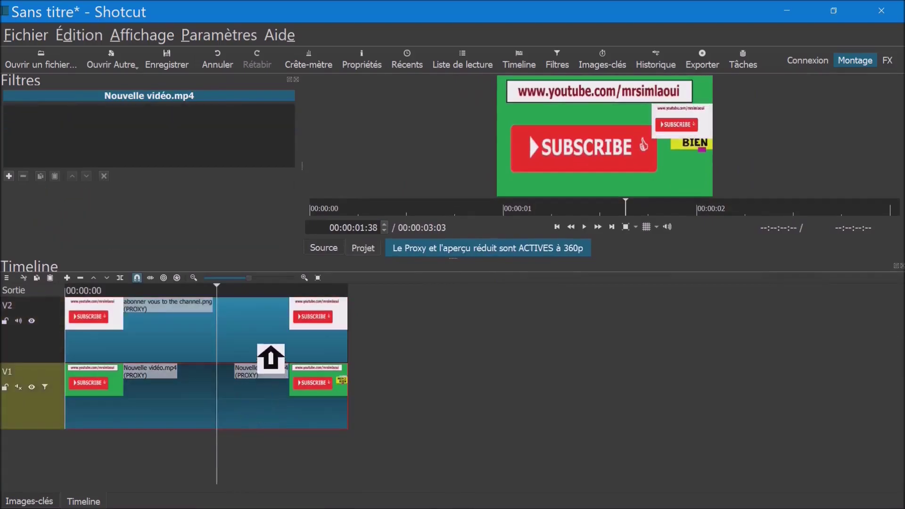
{"action": "key", "text": "Up"}
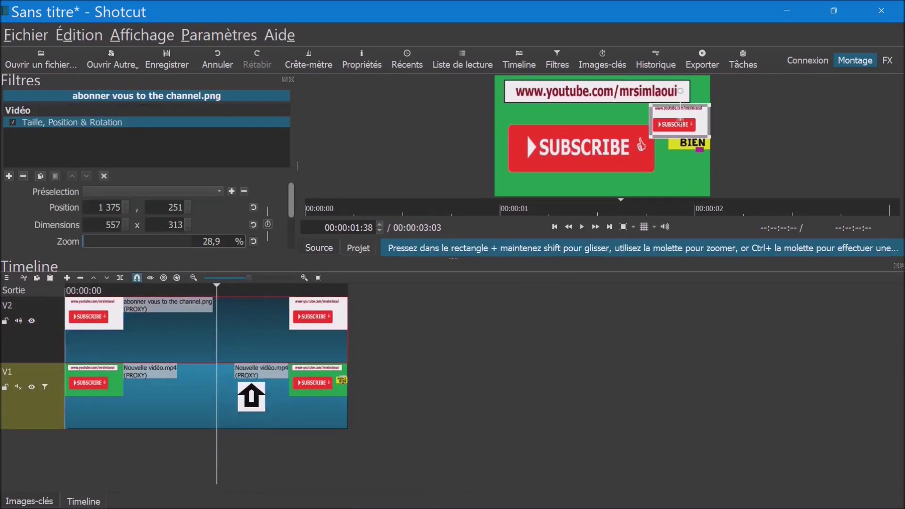
{"action": "key", "text": "Down"}
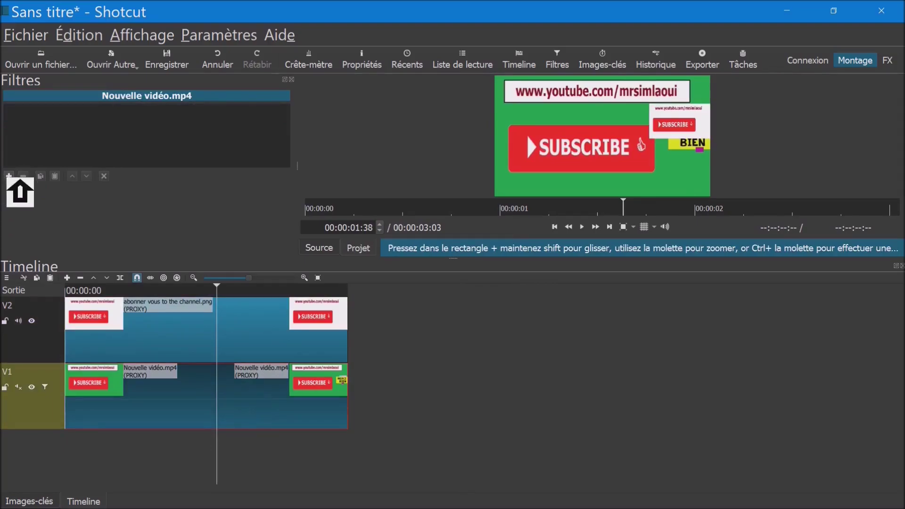
{"action": "left_click", "coordinate": [9, 176]}
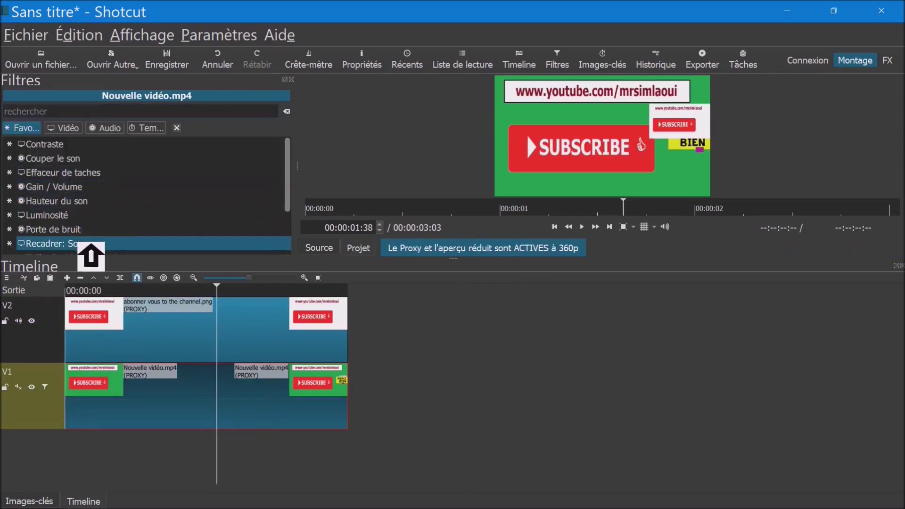
{"action": "left_click_drag", "start_coordinate": [287, 185], "coordinate": [287, 214]}
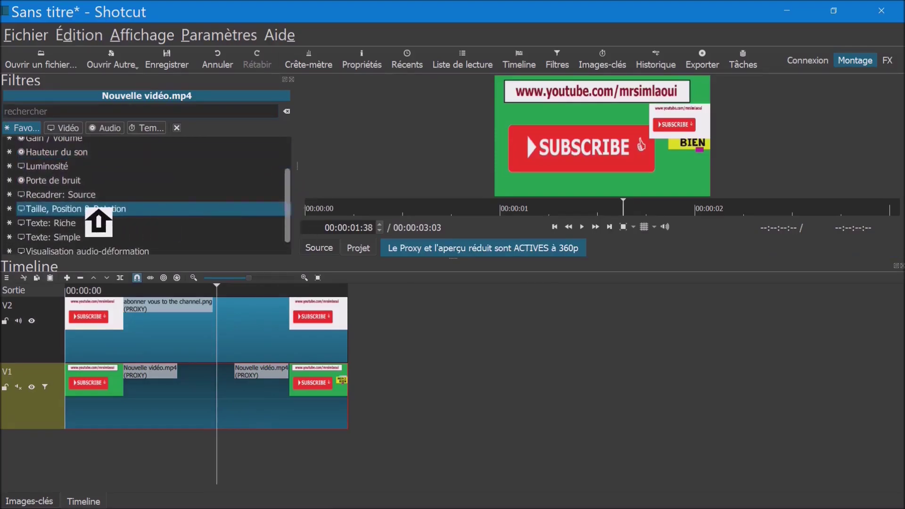
{"action": "left_click", "coordinate": [98, 209]}
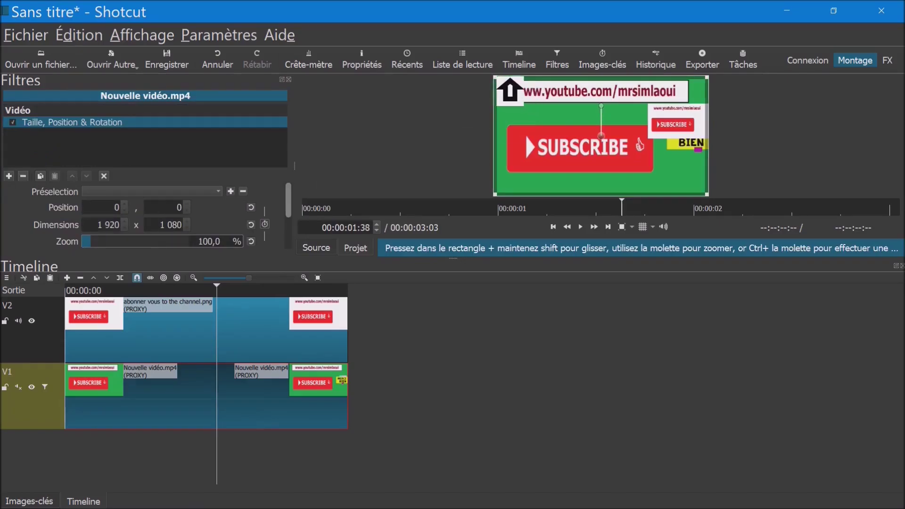
- Shrink the V1 video to about 1005 x 565 and place it at about position 71, 510 in the frame
{"action": "left_click_drag", "start_coordinate": [494, 77], "coordinate": [596, 134]}
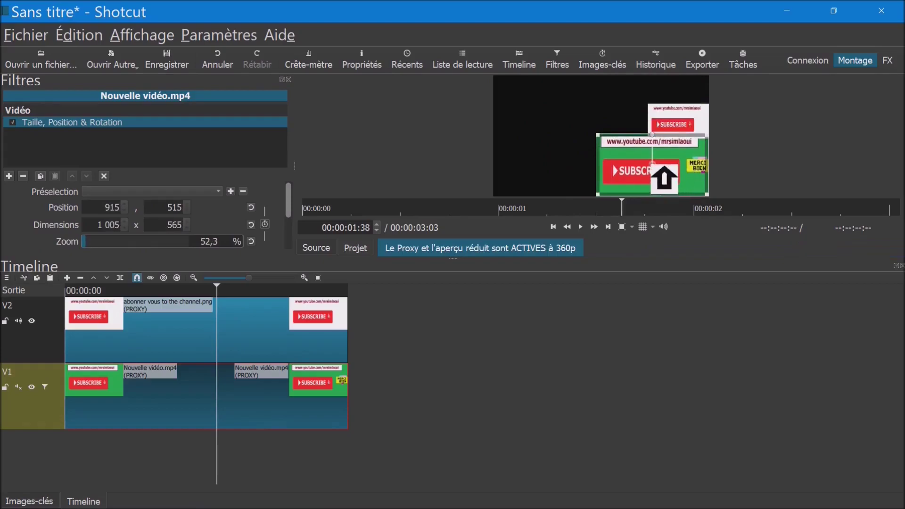
{"action": "left_click_drag", "start_coordinate": [652, 165], "coordinate": [557, 164]}
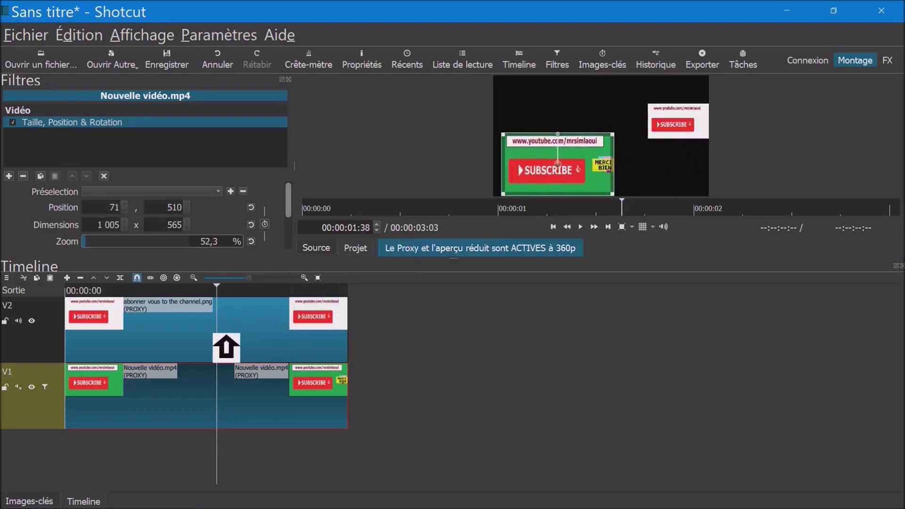
- Enlarge the V2 image to about 902 x 507 and place it above the green video at about position 103, 70
{"action": "left_click", "coordinate": [226, 348]}
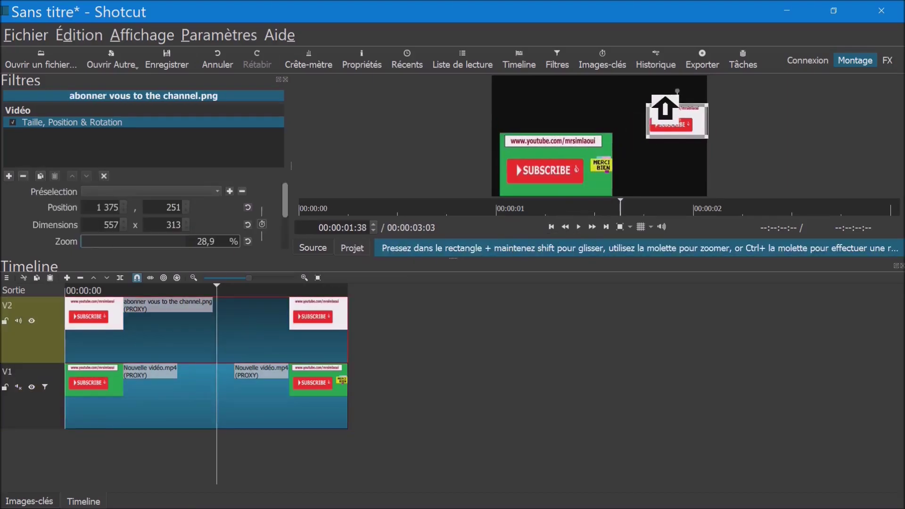
{"action": "left_click_drag", "start_coordinate": [649, 113], "coordinate": [592, 99]}
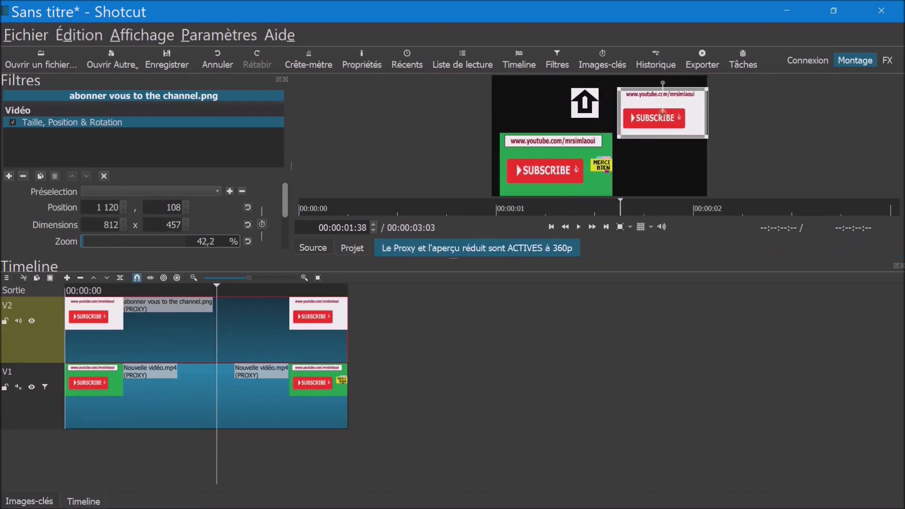
{"action": "left_click_drag", "start_coordinate": [679, 127], "coordinate": [553, 123]}
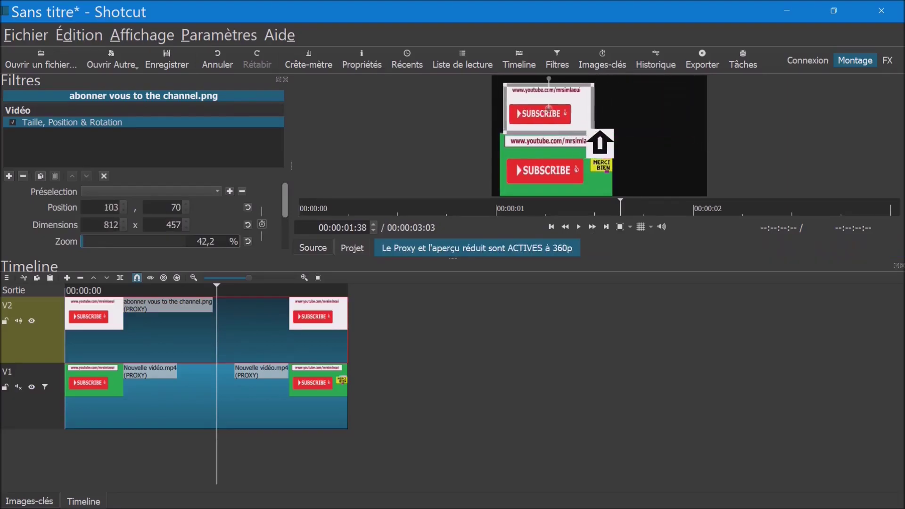
{"action": "left_click_drag", "start_coordinate": [607, 149], "coordinate": [722, 153]}
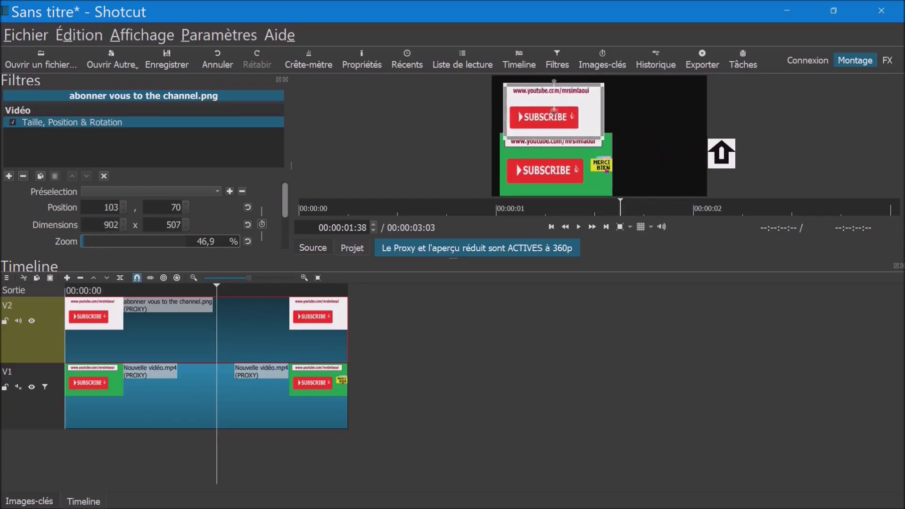
- Shrink the V1 video to about 810 x 456 and place it below the white image at about position 123, 637
{"action": "left_click", "coordinate": [267, 408]}
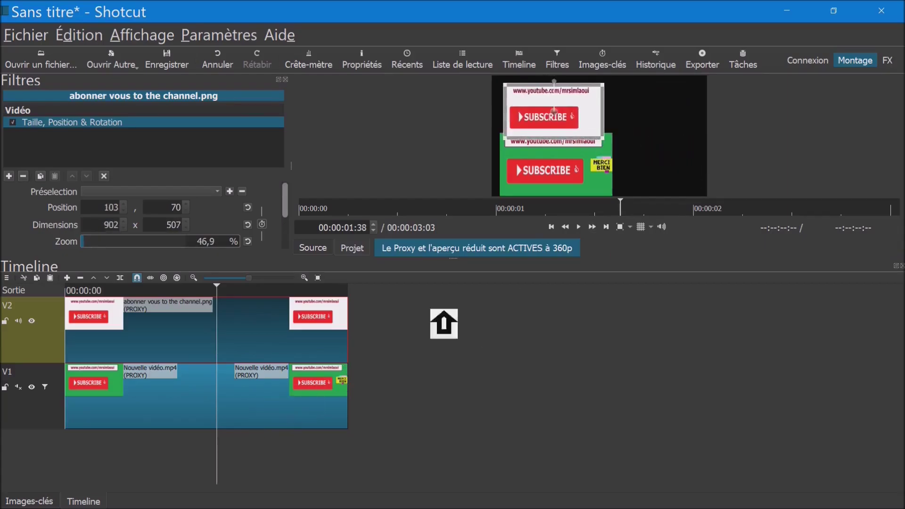
{"action": "left_click_drag", "start_coordinate": [513, 142], "coordinate": [517, 157]}
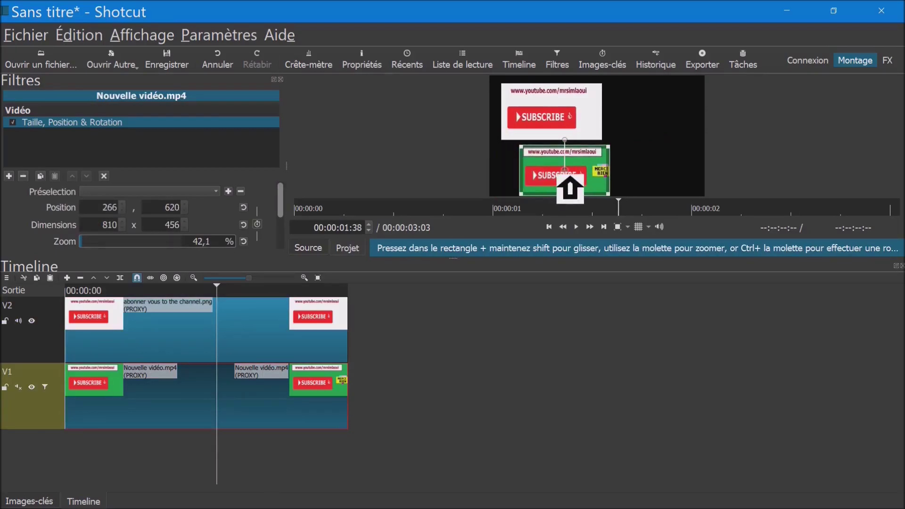
{"action": "left_click_drag", "start_coordinate": [570, 189], "coordinate": [553, 190]}
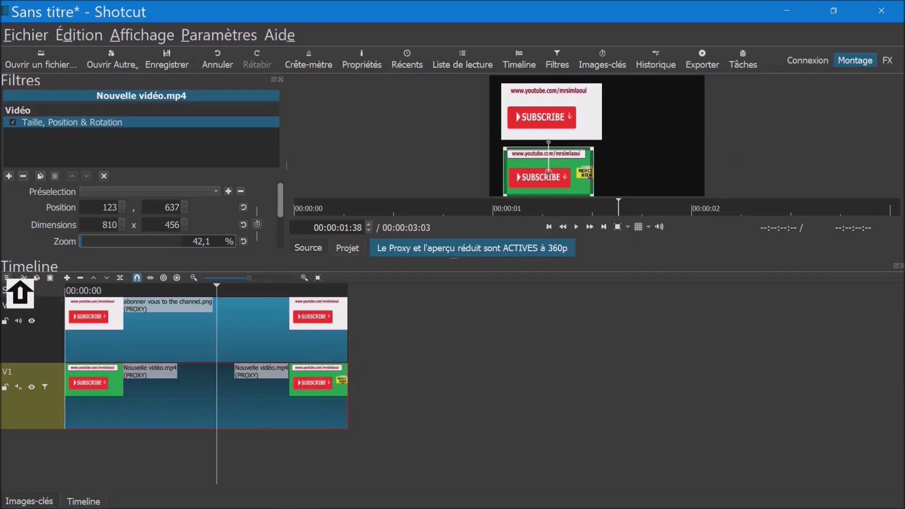
- Add video track V3, paste the Nouvelle vidéo.mp4 clip onto it and align the clip with the timeline start
{"action": "left_click", "coordinate": [7, 278]}
{"action": "mouse_move", "coordinate": [24, 287]}
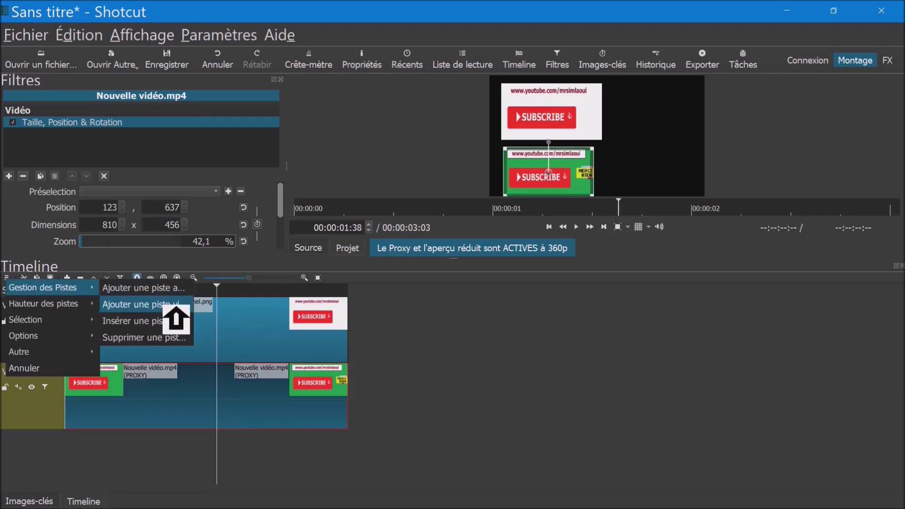
{"action": "left_click", "coordinate": [176, 320]}
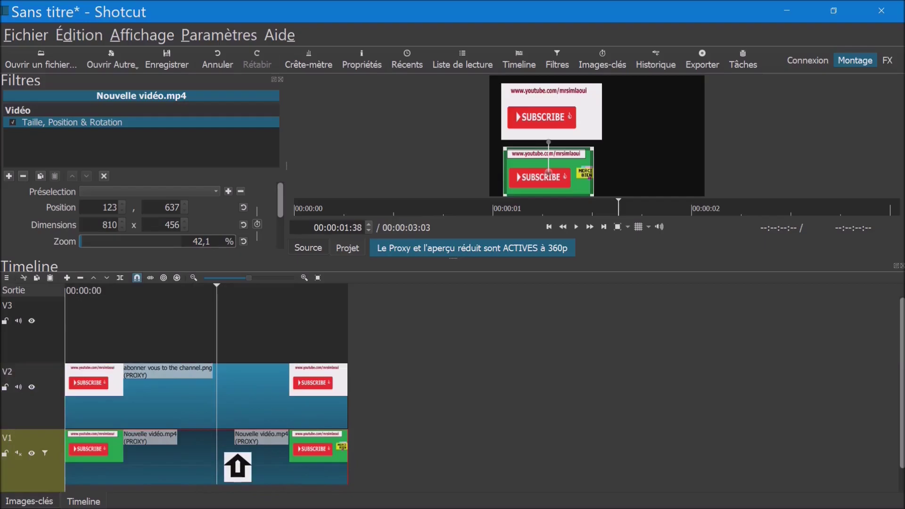
{"action": "left_click", "coordinate": [95, 352]}
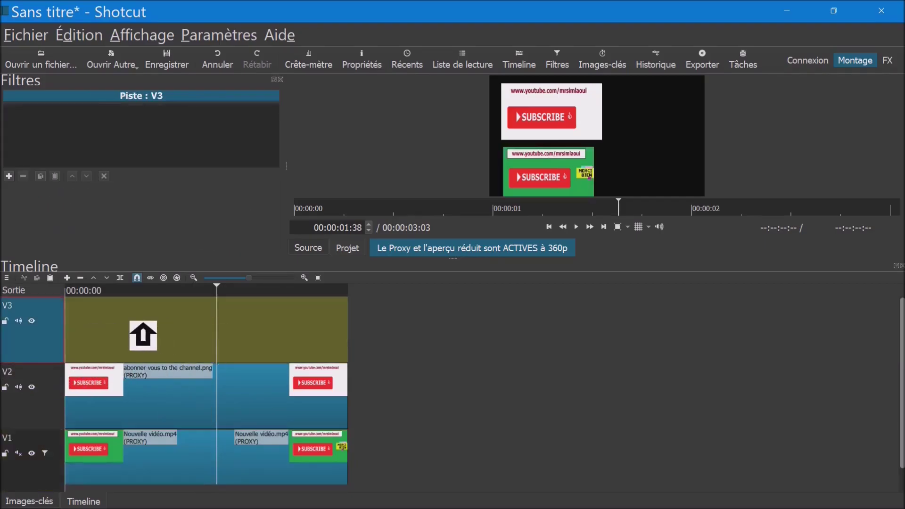
{"action": "key", "text": "ctrl+v"}
{"action": "left_click_drag", "start_coordinate": [430, 341], "coordinate": [275, 346]}
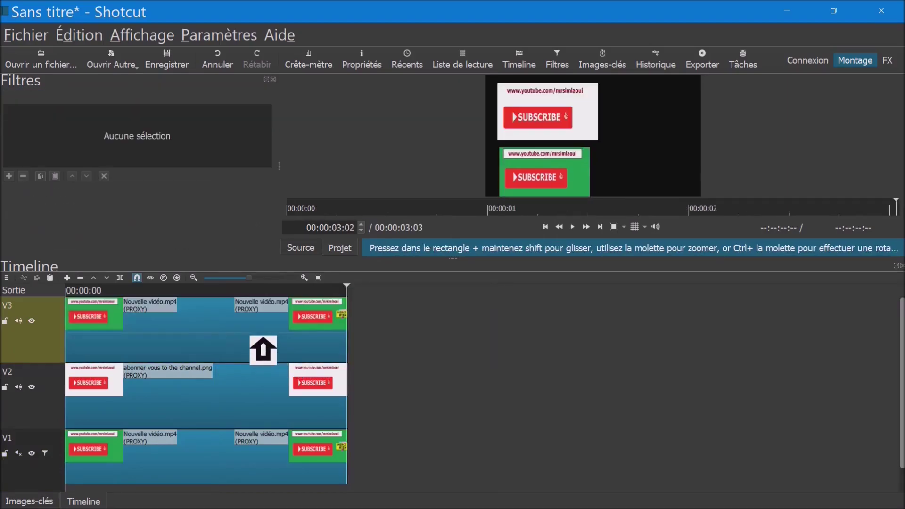
- Place the V3 video copy at about position 1064, 30 and the V2 image beneath it at about 972, 521
{"action": "left_click", "coordinate": [263, 350]}
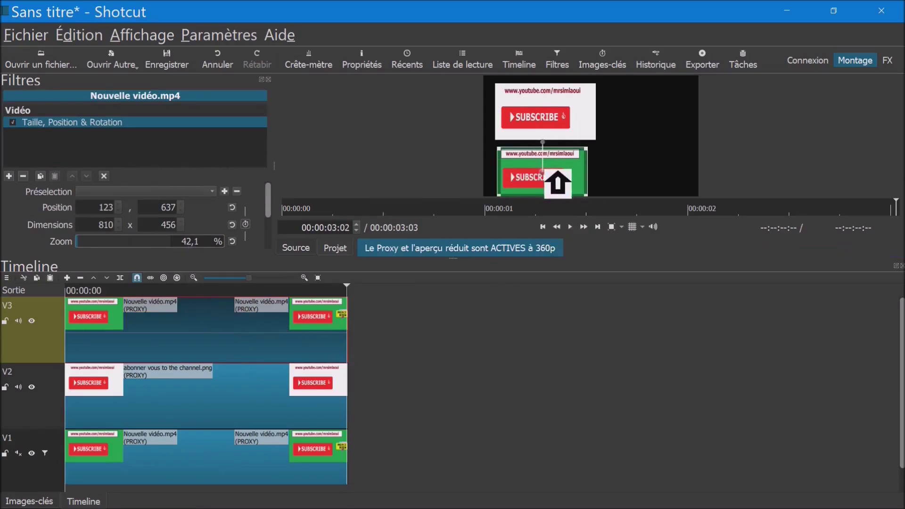
{"action": "left_click_drag", "start_coordinate": [558, 172], "coordinate": [668, 115]}
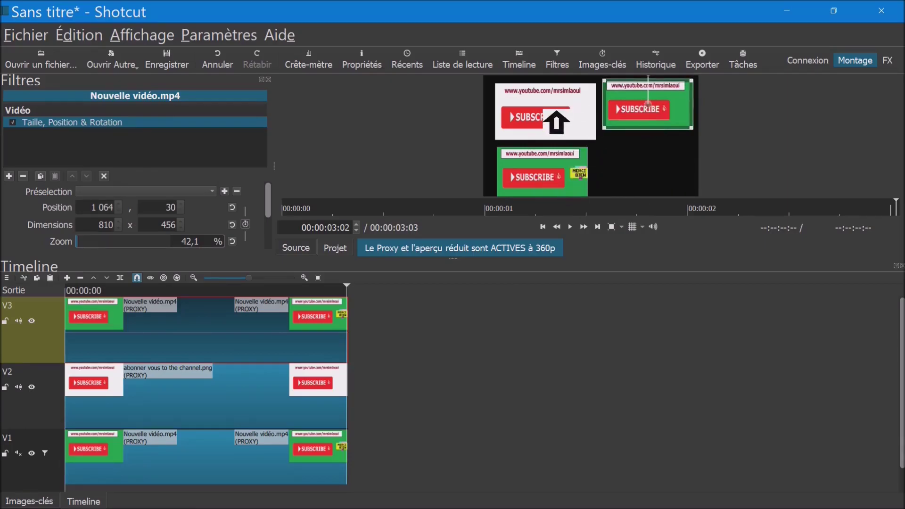
{"action": "left_click", "coordinate": [221, 397]}
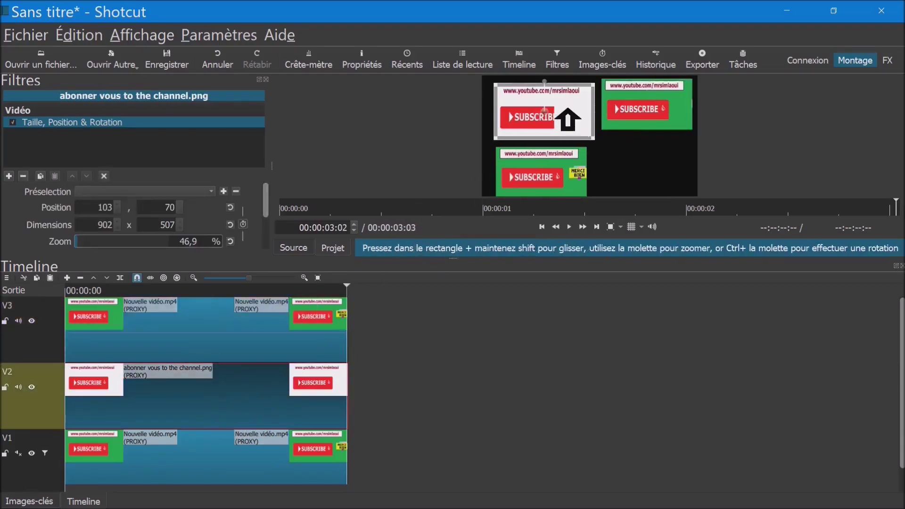
{"action": "left_click_drag", "start_coordinate": [558, 122], "coordinate": [661, 178]}
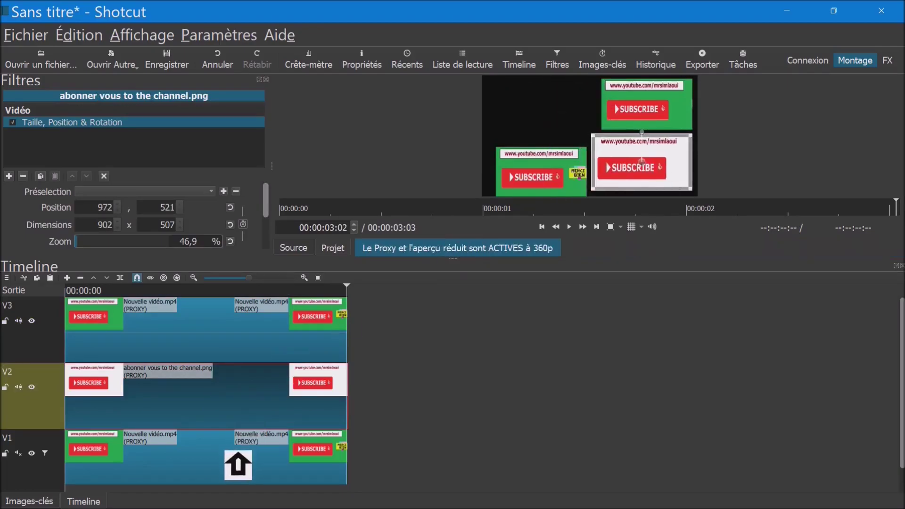
- Move the V1 video to about position 85, -4 beside the V3 copy and enlarge it to about 908 x 510
{"action": "left_click", "coordinate": [238, 460]}
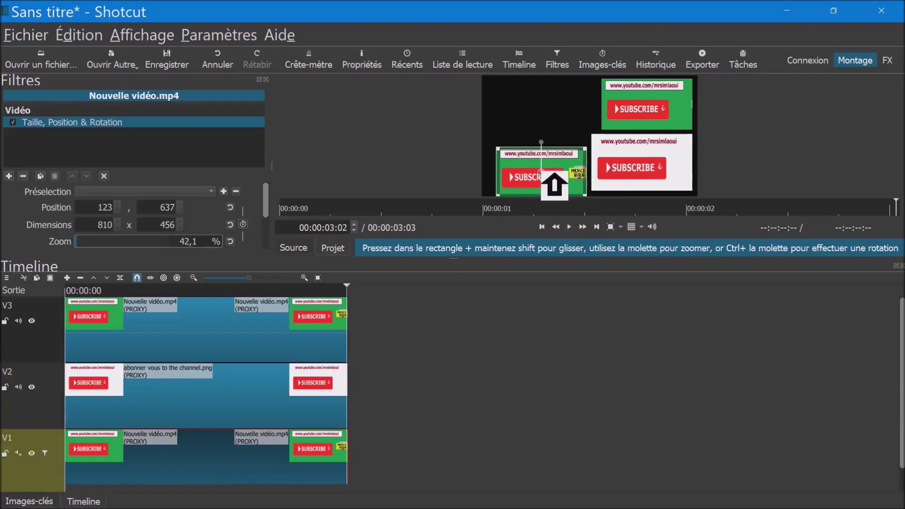
{"action": "left_click_drag", "start_coordinate": [554, 185], "coordinate": [549, 109]}
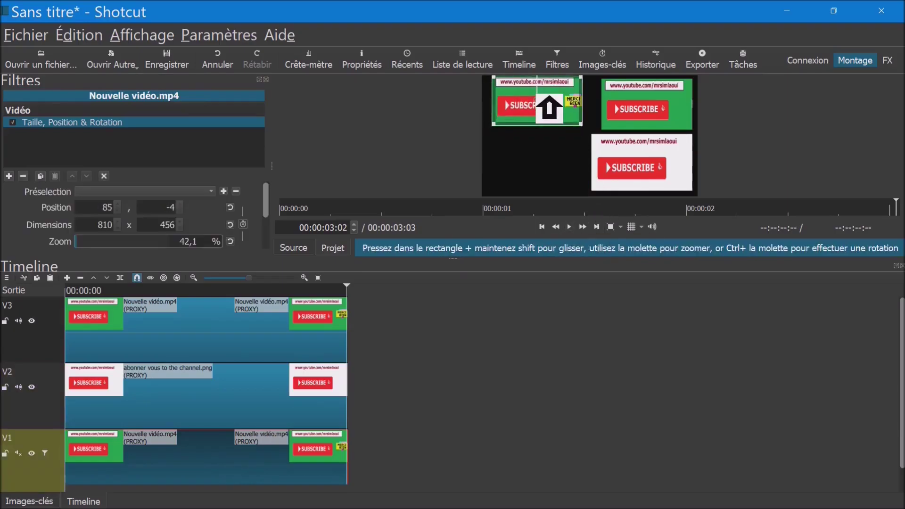
{"action": "left_click_drag", "start_coordinate": [606, 137], "coordinate": [618, 134]}
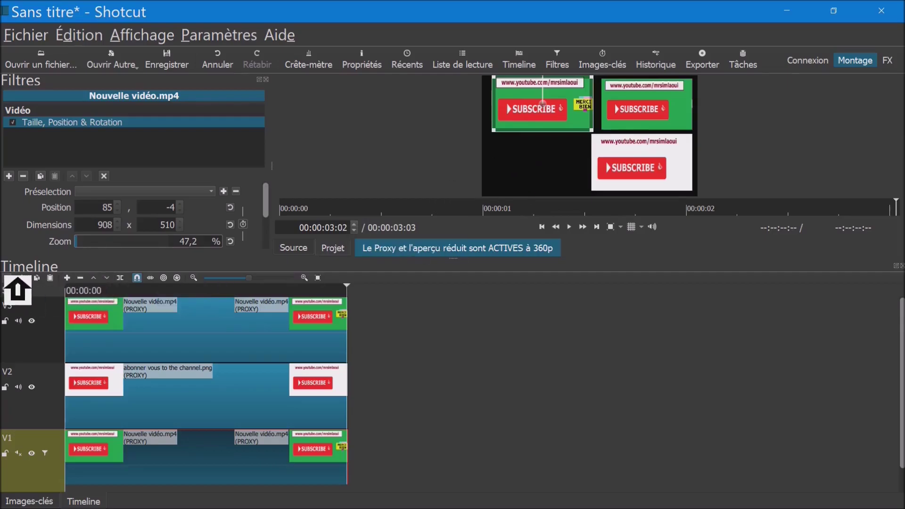
- Add video track V4 above the three existing video tracks
{"action": "left_click", "coordinate": [18, 278]}
{"action": "mouse_move", "coordinate": [27, 300]}
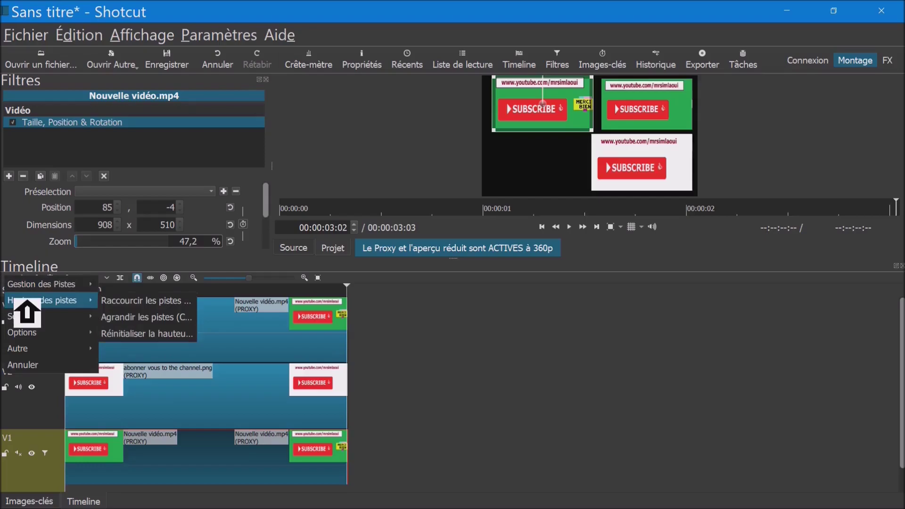
{"action": "mouse_move", "coordinate": [49, 282]}
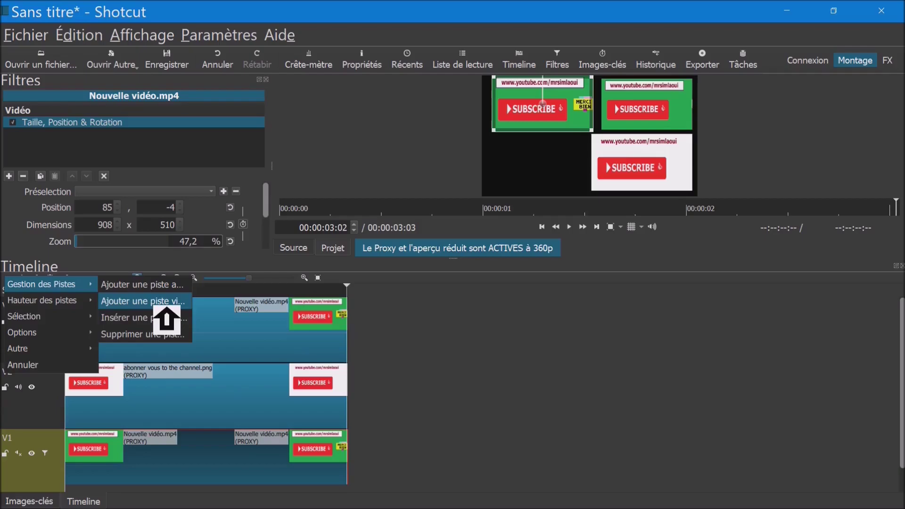
{"action": "left_click", "coordinate": [142, 301]}
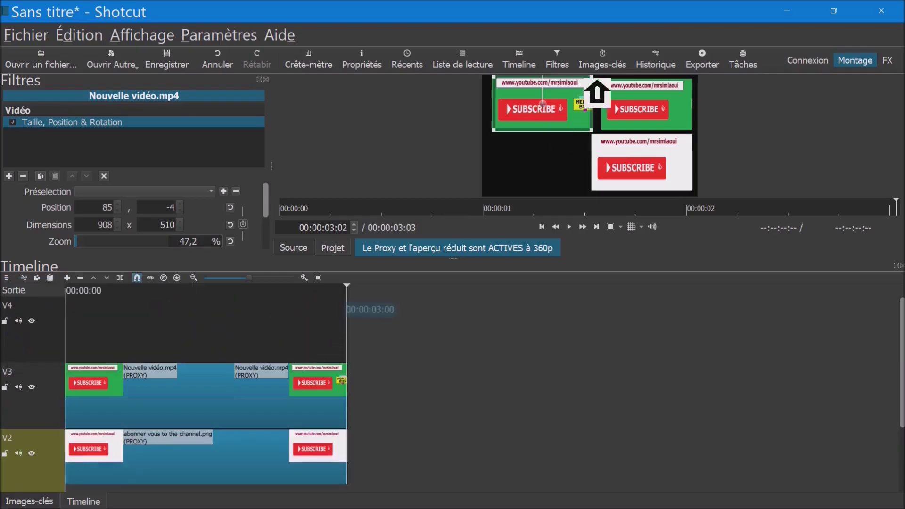
- Load flèche.png from the project folder in File Explorer and place it at the start of track V4
{"action": "left_click_drag", "start_coordinate": [616, 13], "coordinate": [633, 33]}
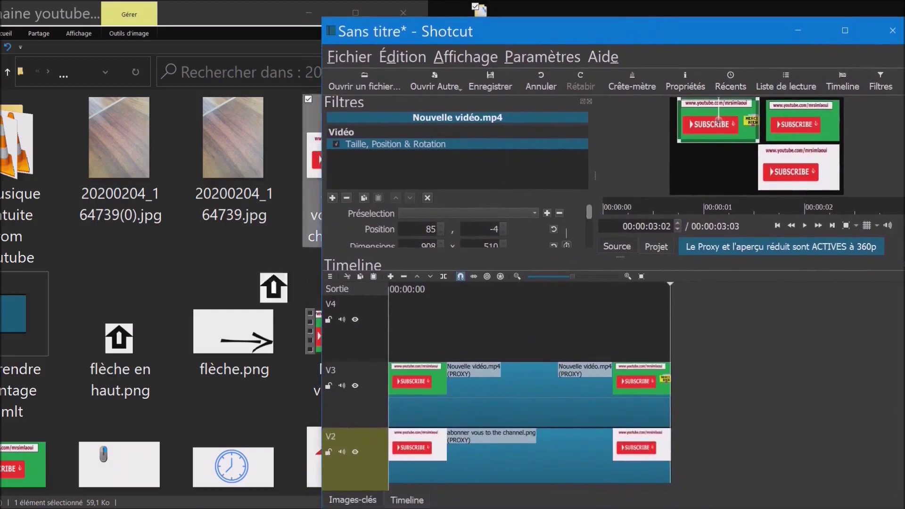
{"action": "left_click", "coordinate": [241, 337]}
{"action": "left_click_drag", "start_coordinate": [241, 337], "coordinate": [660, 193]}
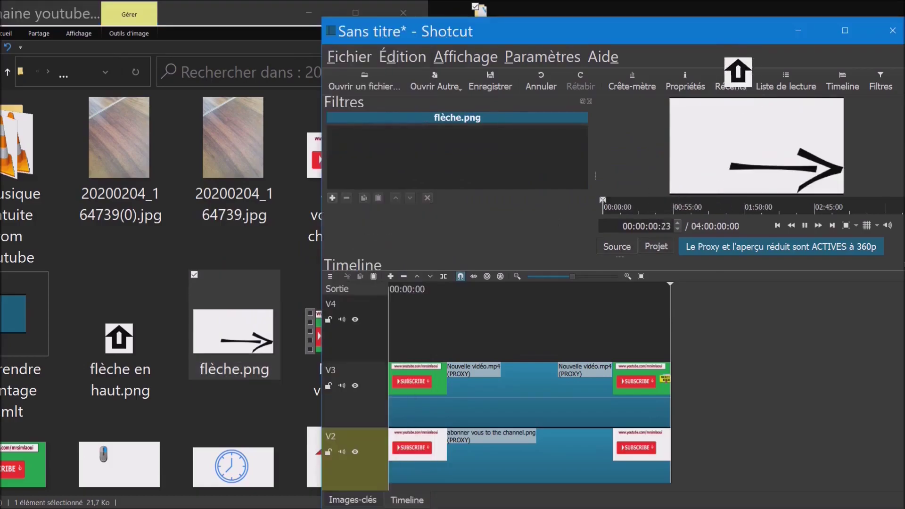
{"action": "double_click", "coordinate": [705, 34]}
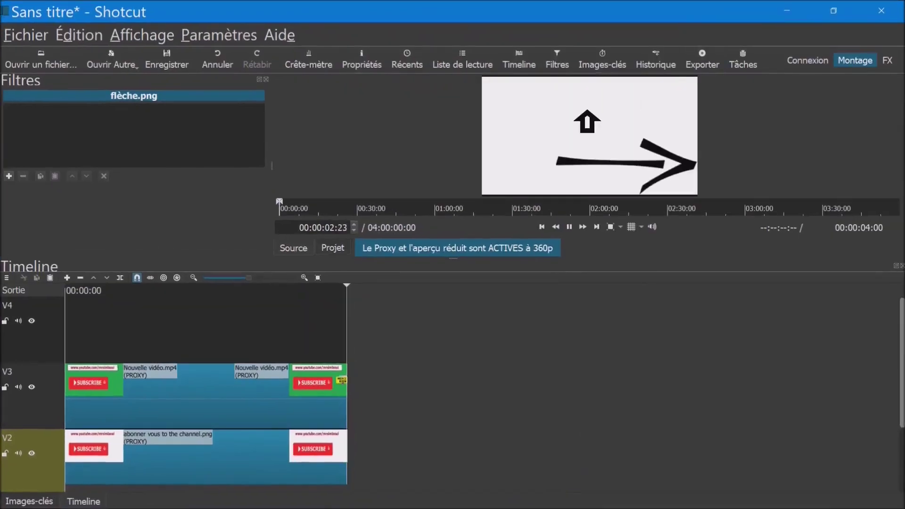
{"action": "left_click_drag", "start_coordinate": [534, 169], "coordinate": [240, 311]}
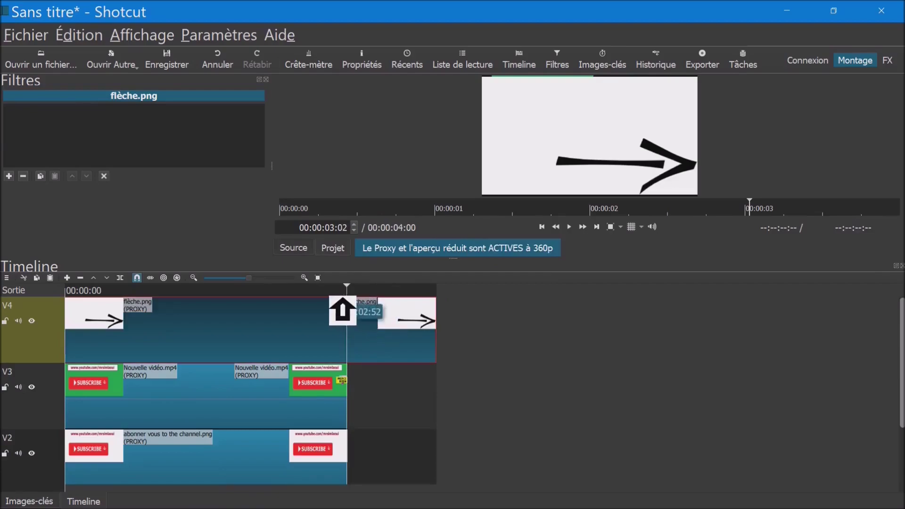
- Trim the end of the flèche.png clip on V4 to match the end of the clips below, at 00:00:03:03
{"action": "left_click", "coordinate": [320, 307]}
{"action": "mouse_move", "coordinate": [399, 333]}
{"action": "left_mouse_down"}
{"action": "mouse_move", "coordinate": [380, 338]}
{"action": "mouse_move", "coordinate": [527, 325]}
{"action": "mouse_move", "coordinate": [390, 339]}
{"action": "left_mouse_up"}
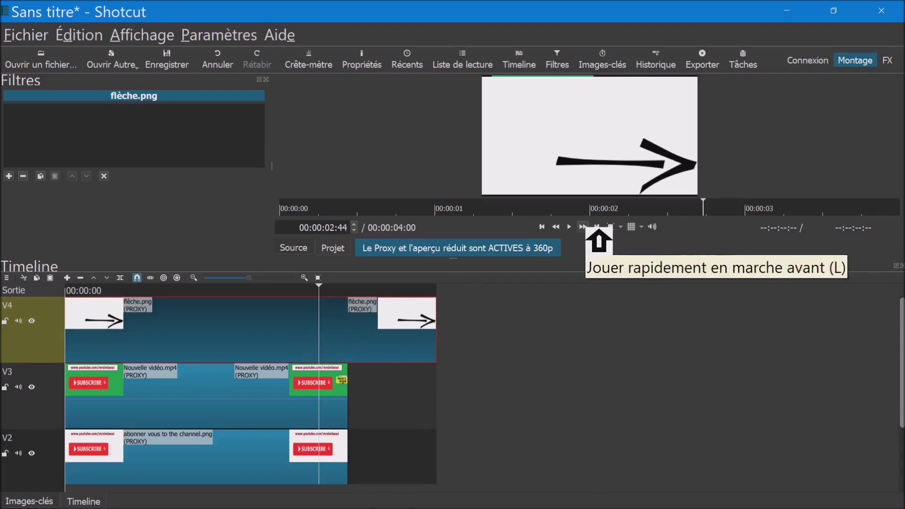
{"action": "left_click", "coordinate": [596, 229]}
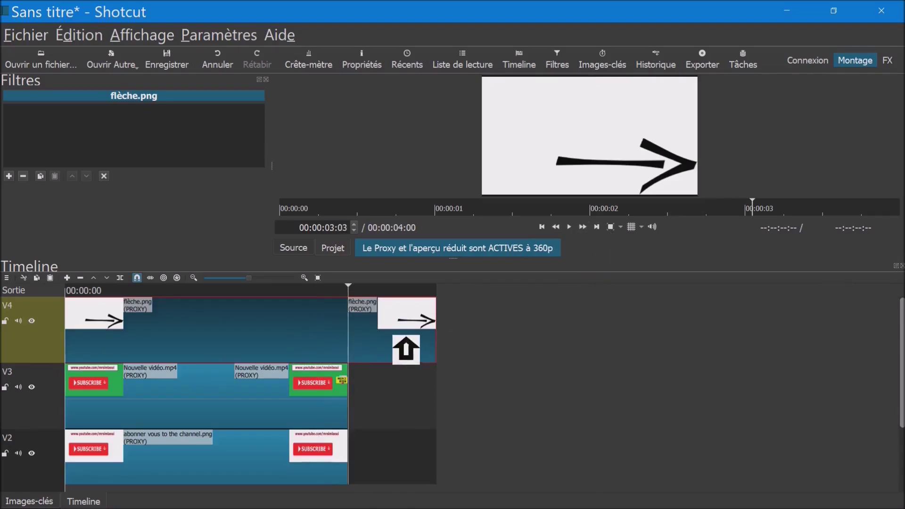
{"action": "left_click_drag", "start_coordinate": [406, 349], "coordinate": [349, 305]}
{"action": "left_click", "coordinate": [334, 292]}
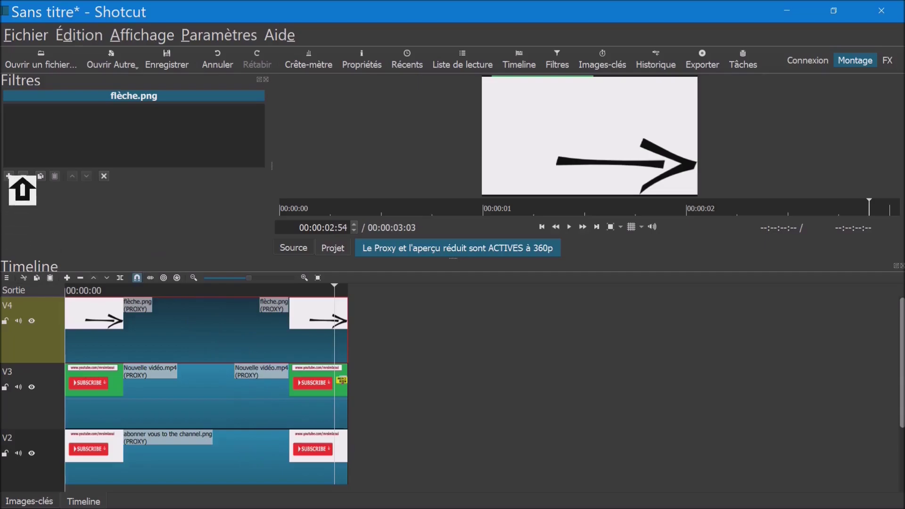
- Apply the Taille, Position & Rotation filter to flèche.png, shrink it to about 874 x 480 and place it at about position 67, 507
{"action": "left_click", "coordinate": [9, 176]}
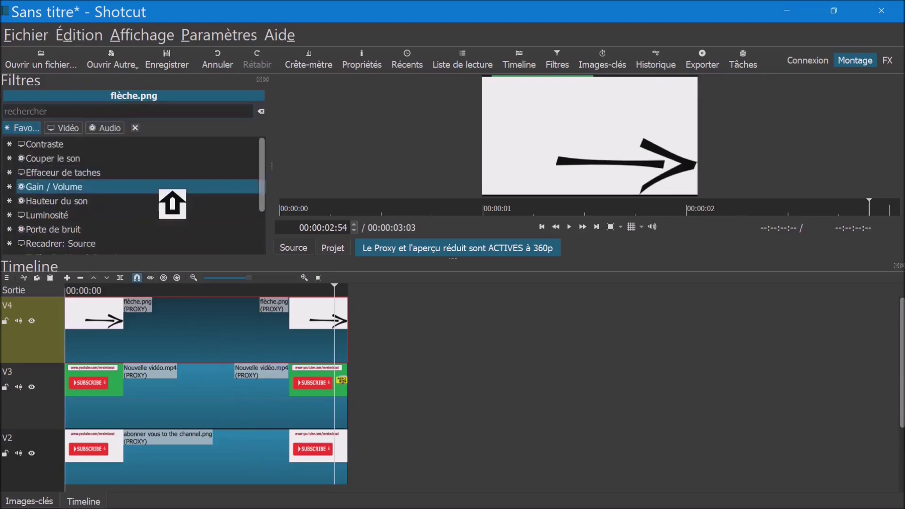
{"action": "scroll", "coordinate": [153, 208], "scroll_direction": "down", "scroll_amount": 3}
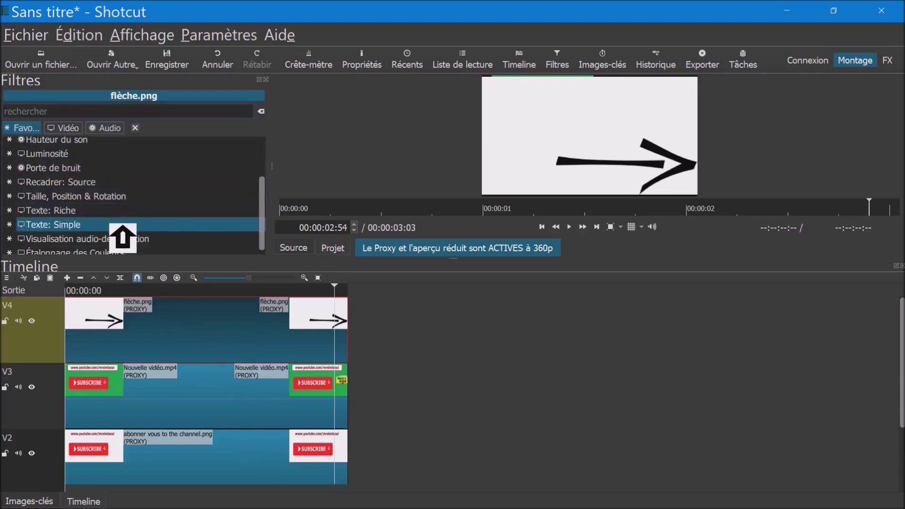
{"action": "left_click", "coordinate": [116, 198]}
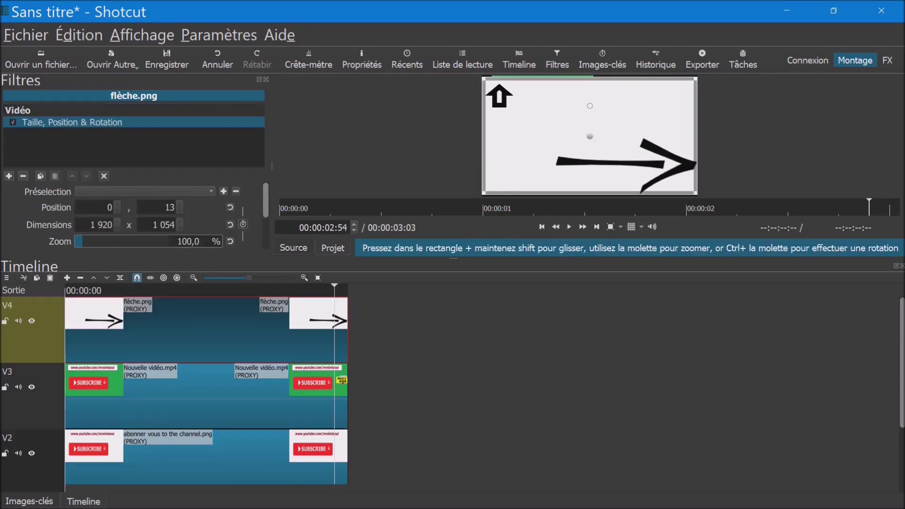
{"action": "left_click_drag", "start_coordinate": [483, 78], "coordinate": [599, 141]}
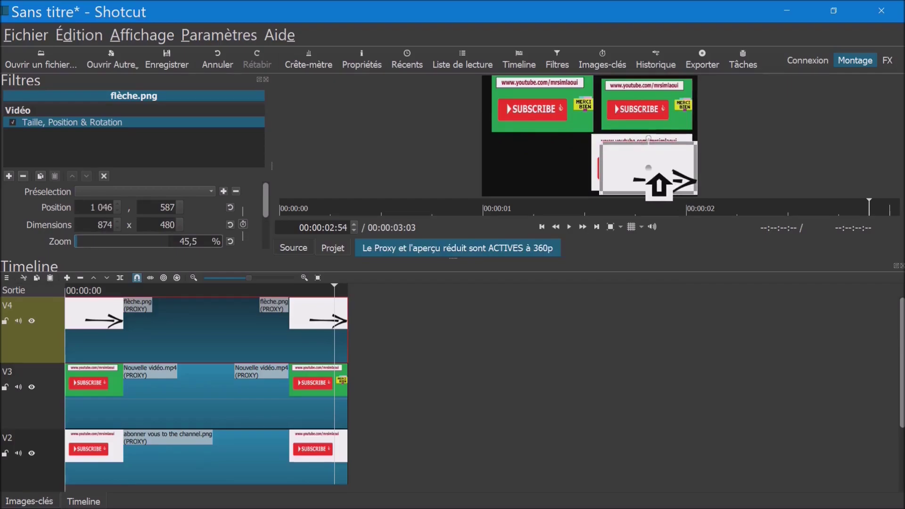
{"action": "left_click_drag", "start_coordinate": [659, 174], "coordinate": [549, 176]}
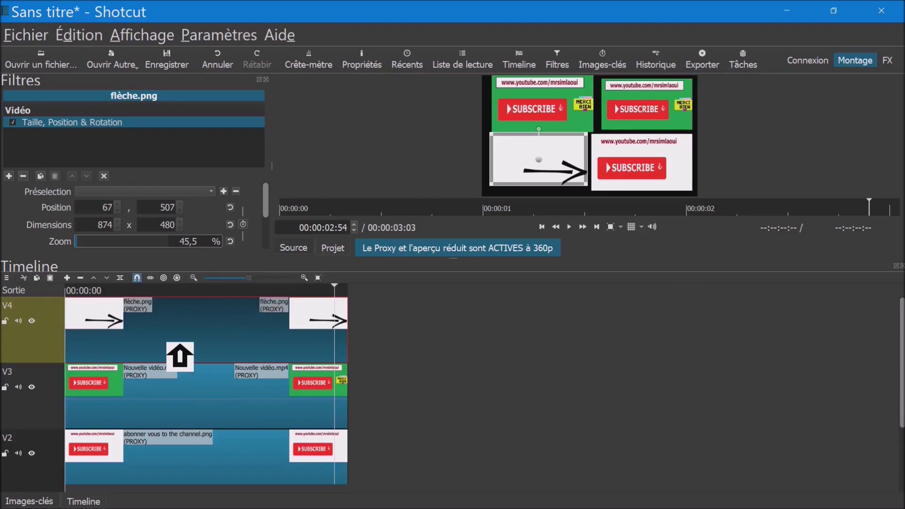
- Reduce the height of the timeline tracks and add audio track A1 below V1
{"action": "key", "text": "ctrl+minus"}
{"action": "key", "text": "ctrl+minus"}
{"action": "key", "text": "ctrl+minus"}
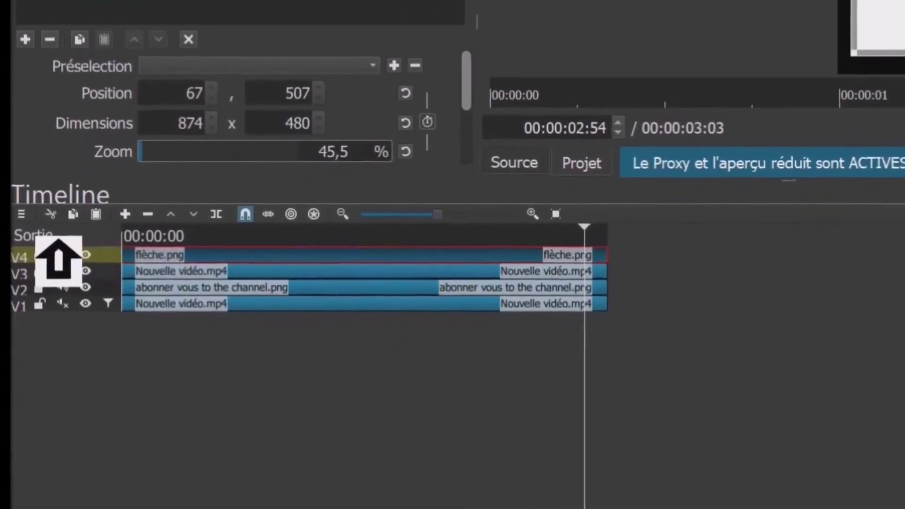
{"action": "left_click", "coordinate": [22, 213]}
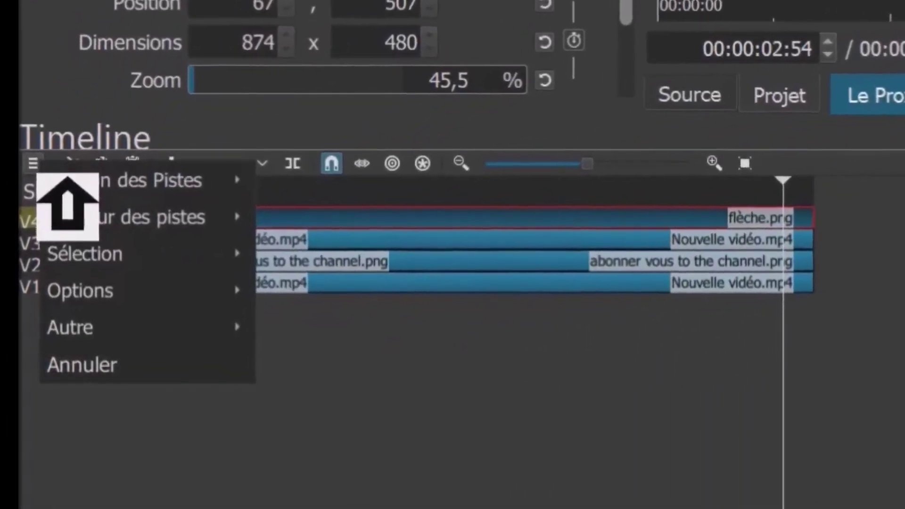
{"action": "mouse_move", "coordinate": [137, 188]}
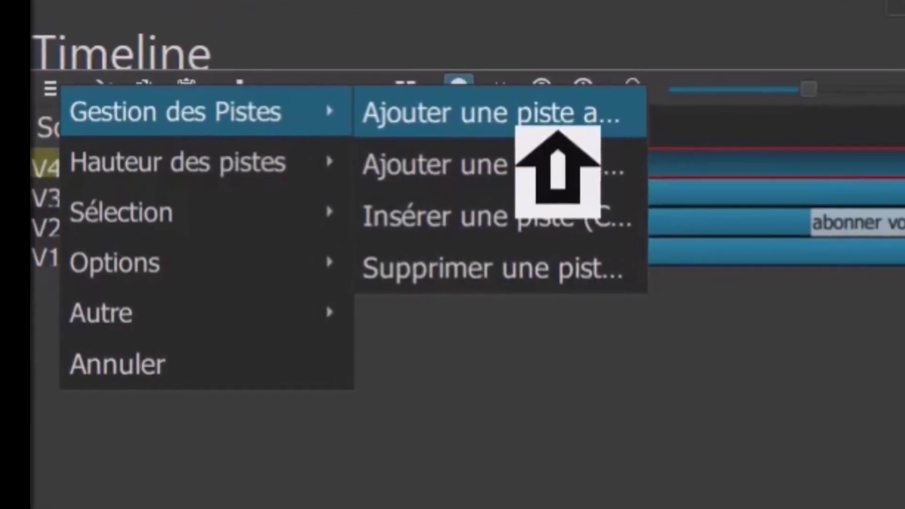
{"action": "left_click", "coordinate": [558, 134]}
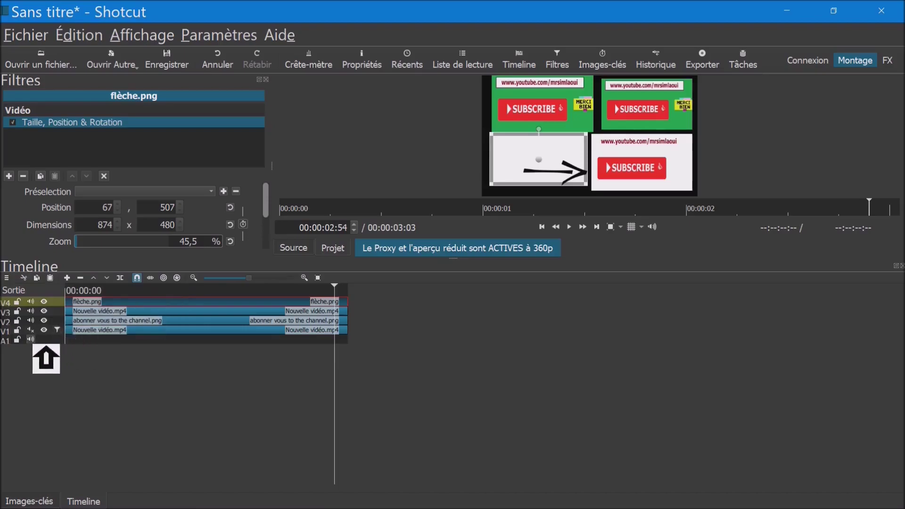
- Select track A1 and load Yah Yah - josh pan.mp3 from the music folder in File Explorer into the Shotcut player
{"action": "left_click", "coordinate": [33, 340]}
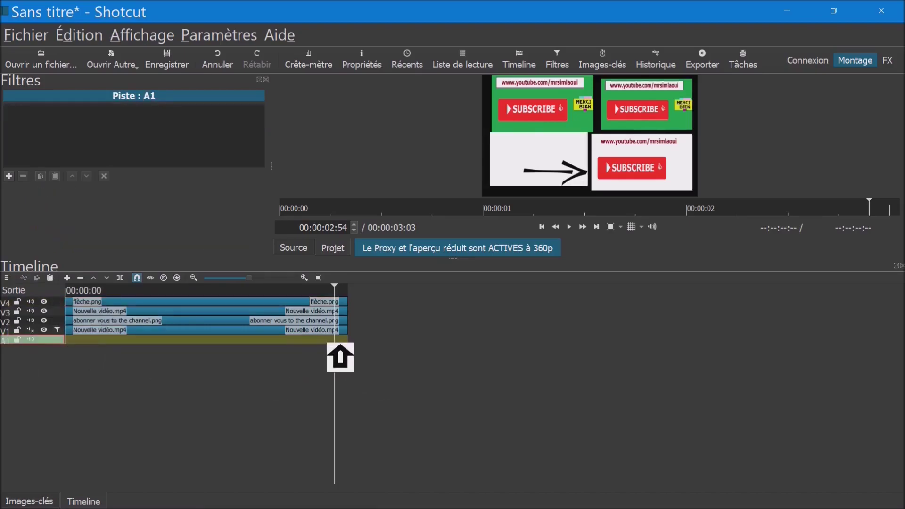
{"action": "left_click_drag", "start_coordinate": [552, 12], "coordinate": [661, 124]}
{"action": "left_click", "coordinate": [255, 13]}
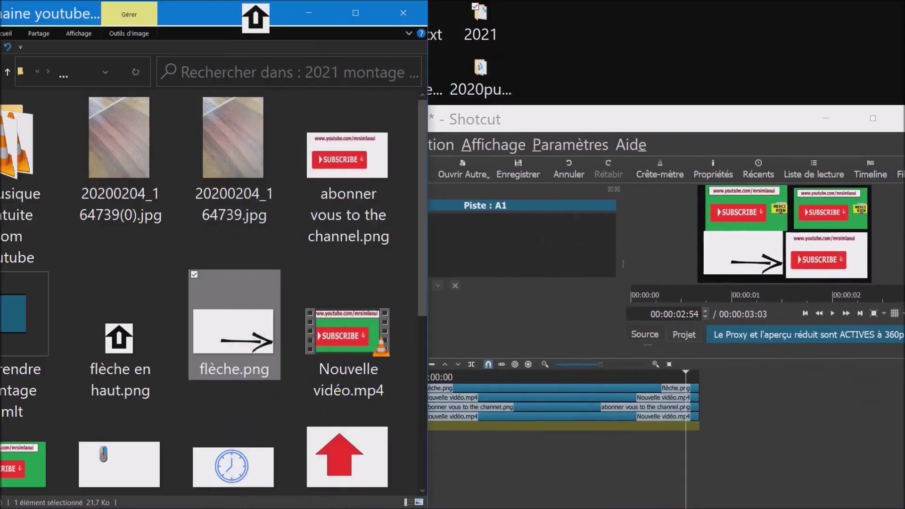
{"action": "left_click", "coordinate": [284, 246]}
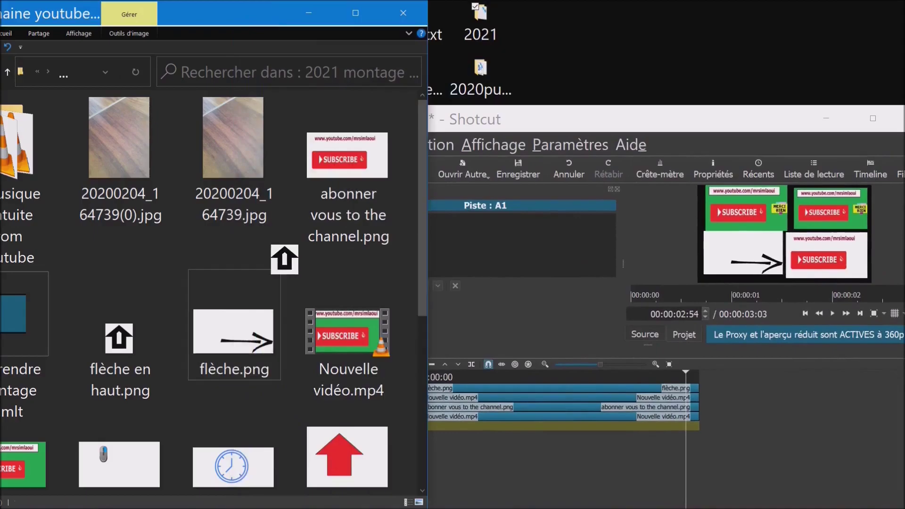
{"action": "scroll", "coordinate": [284, 259], "scroll_direction": "down", "scroll_amount": 1, "text": "ctrl"}
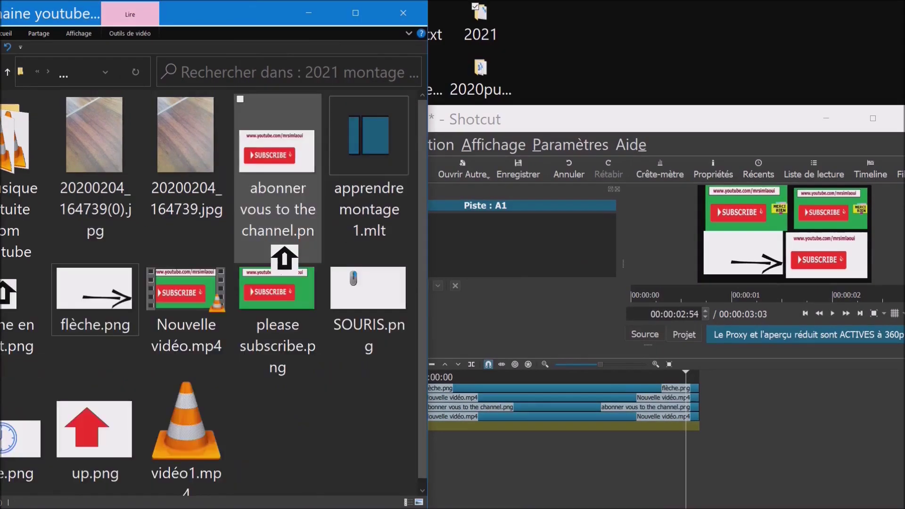
{"action": "left_click_drag", "start_coordinate": [427, 163], "coordinate": [304, 169]}
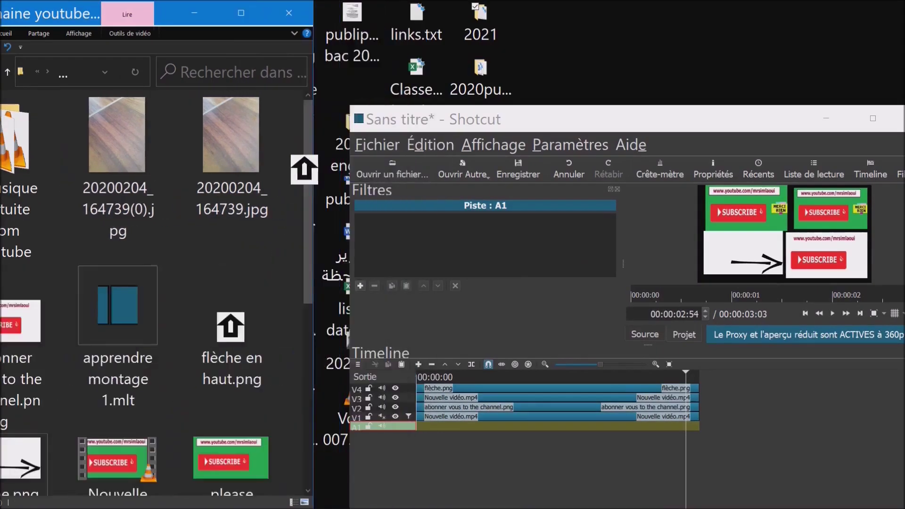
{"action": "left_click_drag", "start_coordinate": [125, 24], "coordinate": [215, 13]}
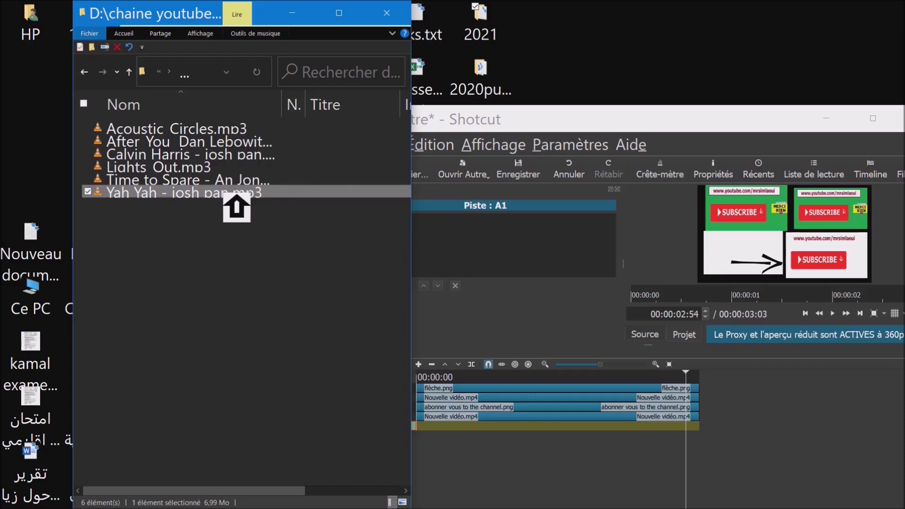
{"action": "left_click_drag", "start_coordinate": [237, 192], "coordinate": [784, 288]}
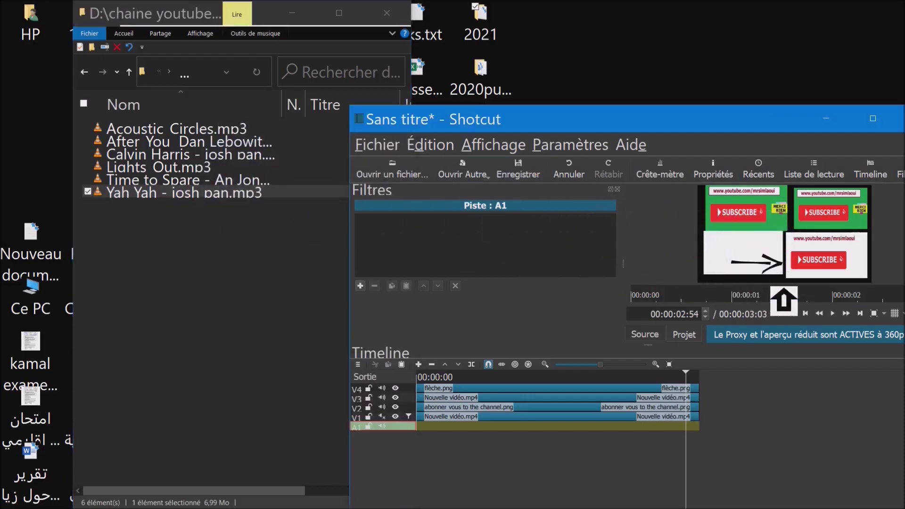
{"action": "double_click", "coordinate": [708, 118]}
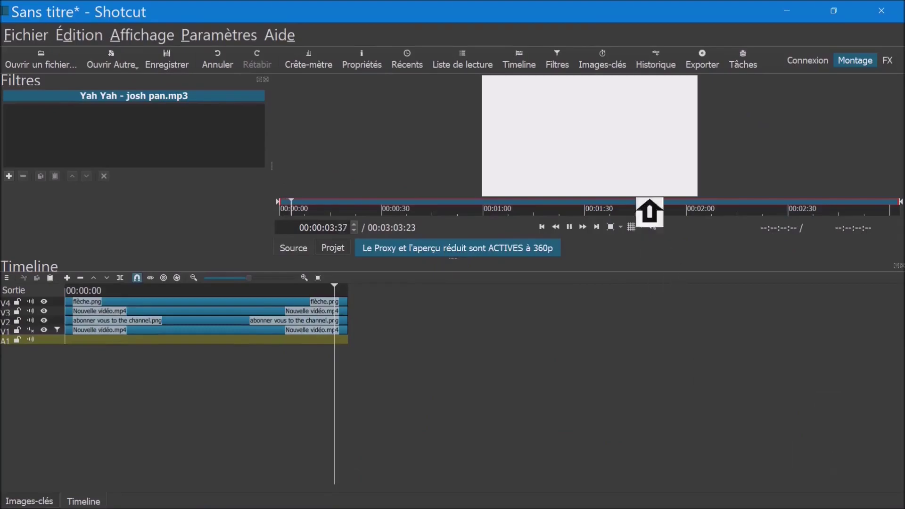
- Place the Yah Yah - josh pan.mp3 clip on A1, make the tracks taller and align the music with the timeline start
{"action": "left_click_drag", "start_coordinate": [599, 148], "coordinate": [365, 340]}
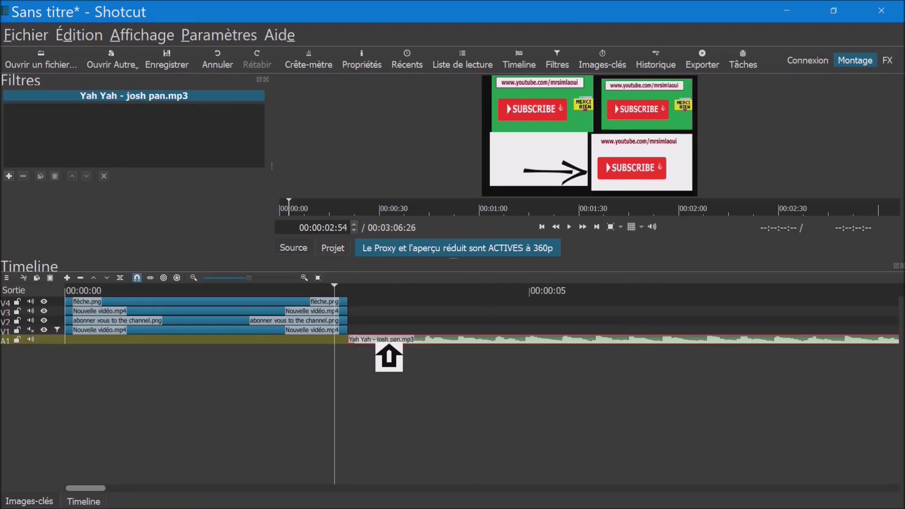
{"action": "key", "text": "ctrl+equal"}
{"action": "key", "text": "ctrl+equal"}
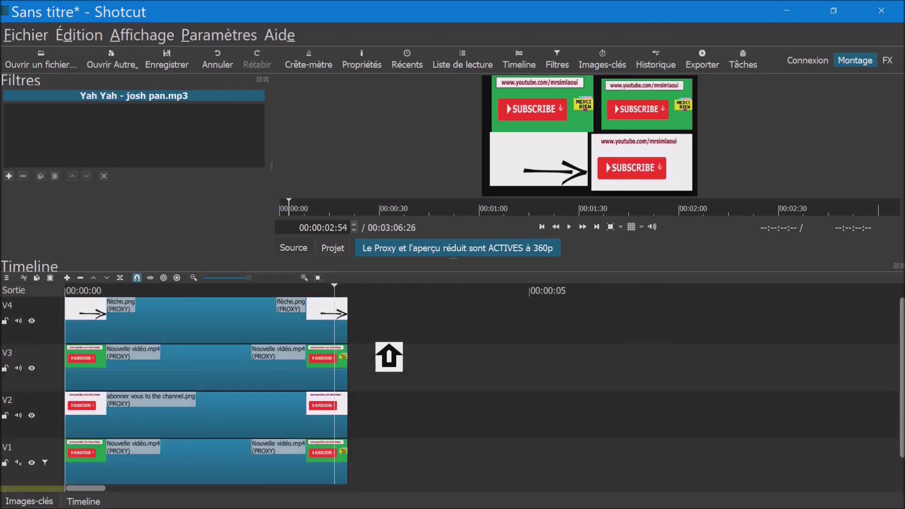
{"action": "key", "text": "ctrl+minus"}
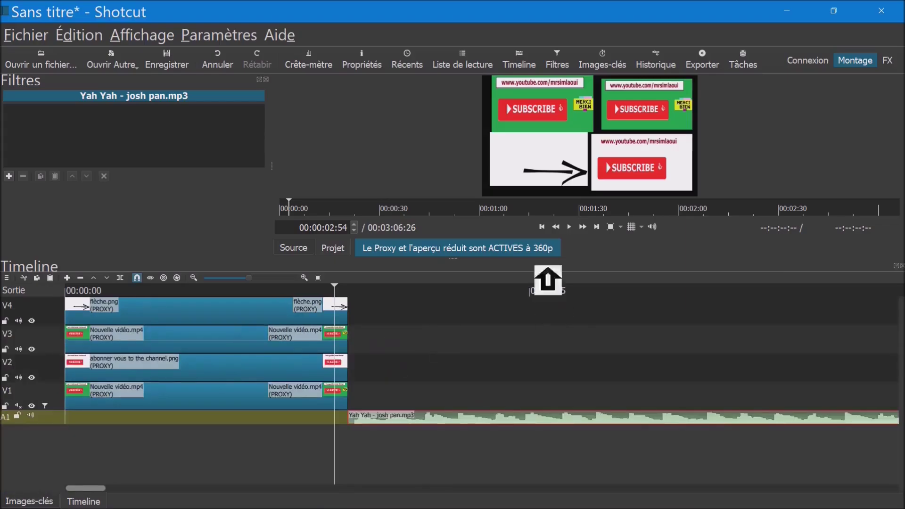
{"action": "left_click_drag", "start_coordinate": [464, 260], "coordinate": [466, 246]}
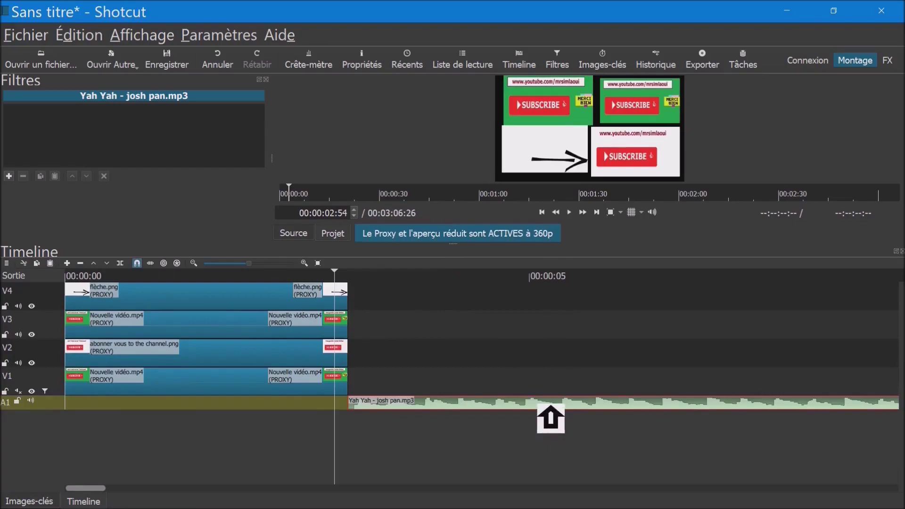
{"action": "left_click_drag", "start_coordinate": [540, 409], "coordinate": [262, 403]}
{"action": "left_click", "coordinate": [295, 407]}
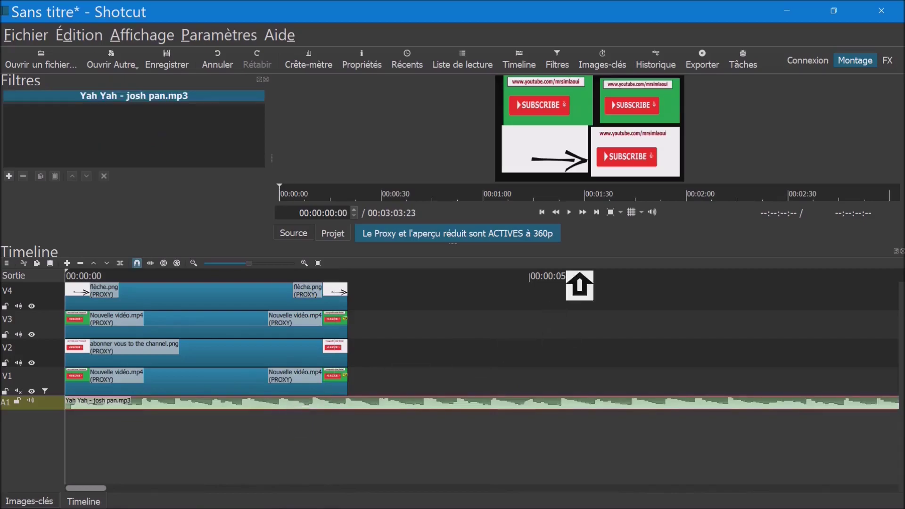
- Split the A1 music at 00:00:03:03, delete the part beyond the video clips and set the playhead to 00:00:02:21
{"action": "left_click", "coordinate": [597, 212]}
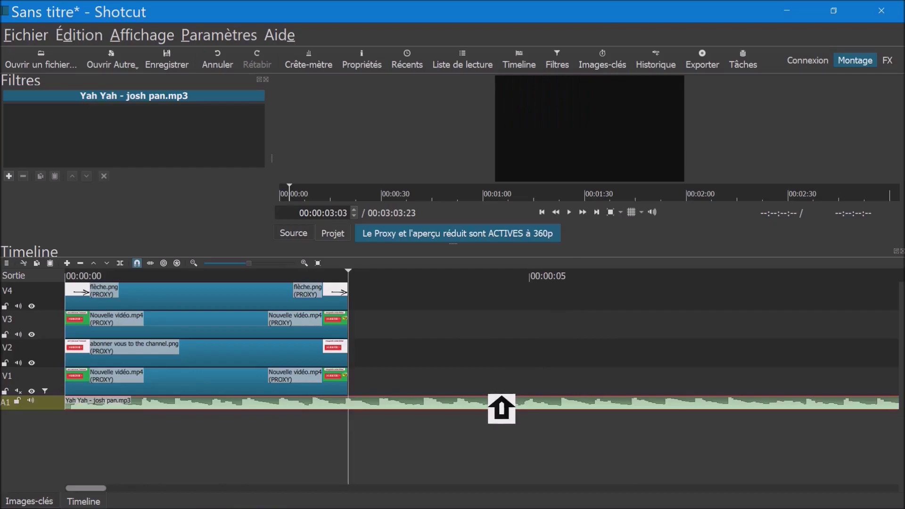
{"action": "key", "text": "s"}
{"action": "key", "text": "Delete"}
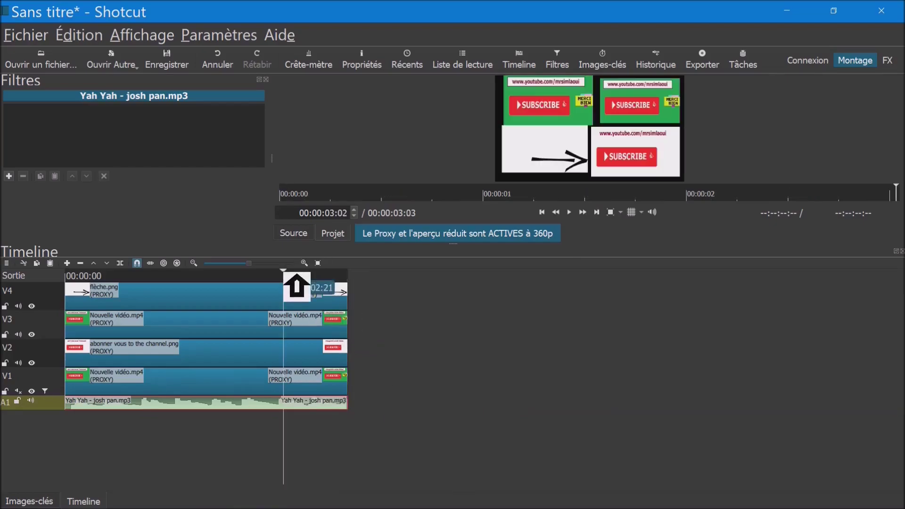
{"action": "left_click", "coordinate": [283, 275]}
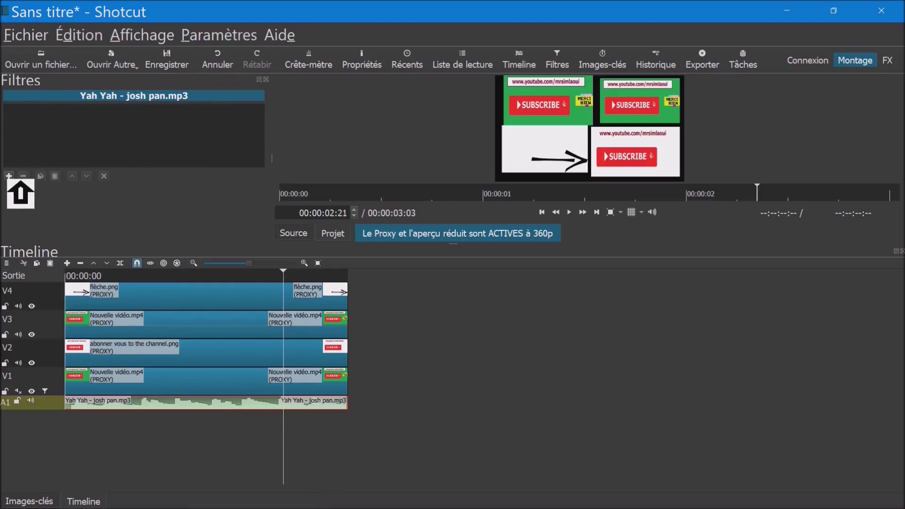
- Add a Gain / Volume filter to the Yah Yah - josh pan.mp3 clip on A1 and set its level to -52,8 dB
{"action": "left_click", "coordinate": [8, 176]}
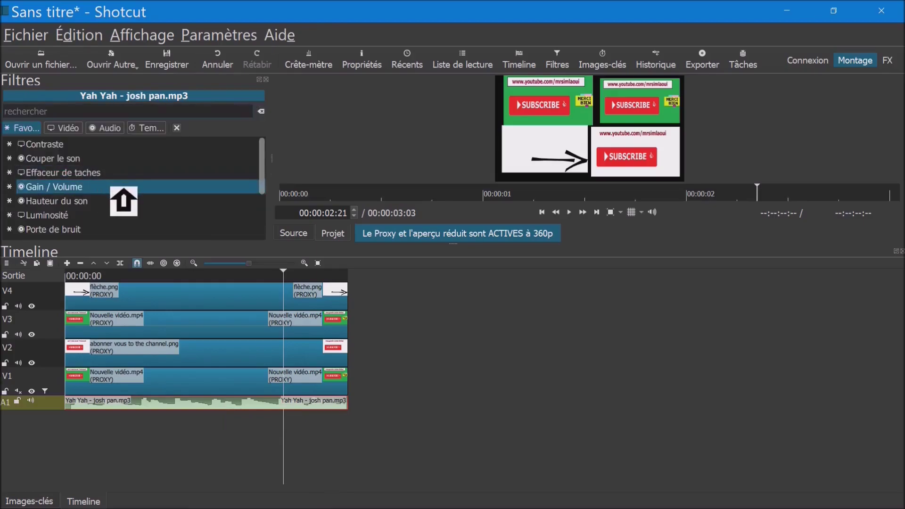
{"action": "left_click", "coordinate": [123, 189]}
{"action": "left_click_drag", "start_coordinate": [151, 201], "coordinate": [90, 223]}
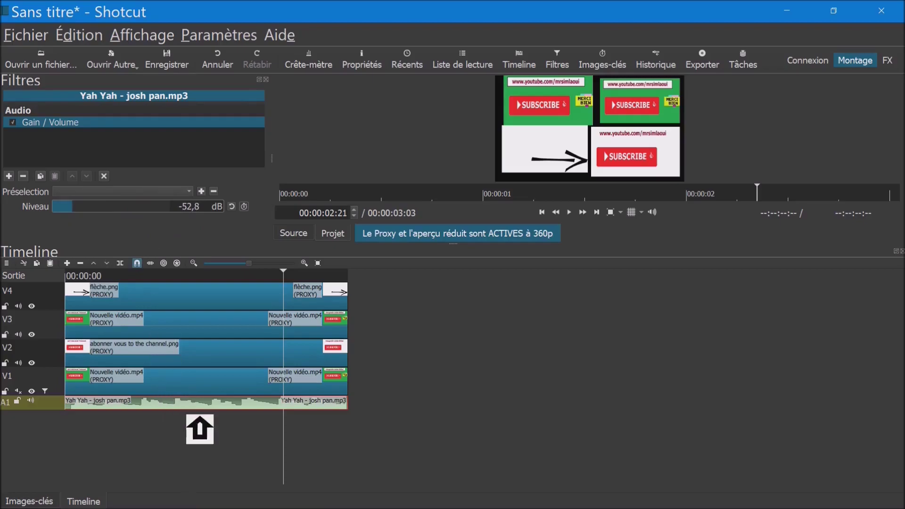
- Return the playhead to the timeline start and scrub the montage to 00:00:01:57
{"action": "key", "text": "Home"}
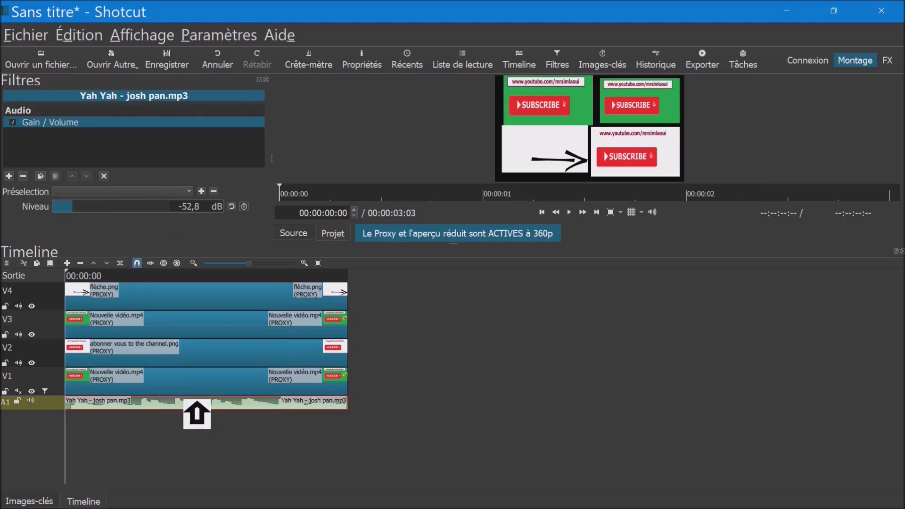
{"action": "left_click", "coordinate": [215, 278]}
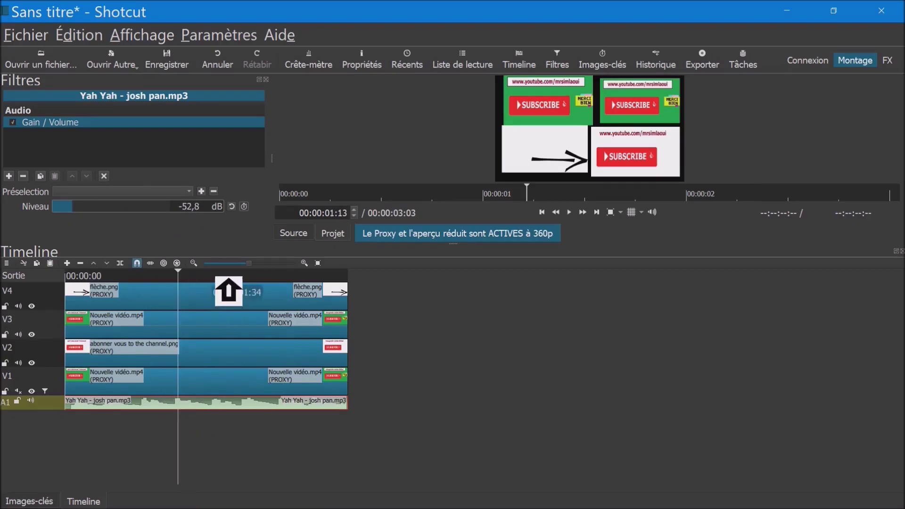
{"action": "left_click_drag", "start_coordinate": [256, 277], "coordinate": [277, 277]}
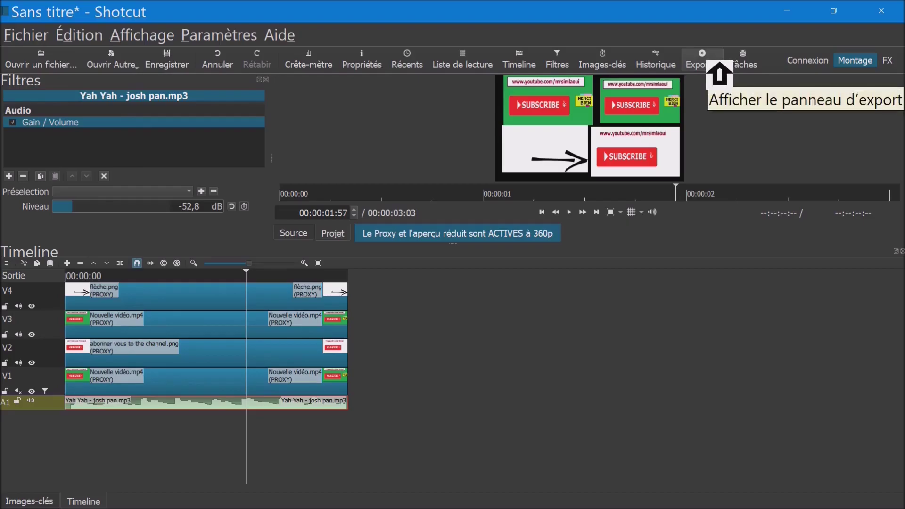
- Show the video export settings and enlarge the export and preview area above the timeline
{"action": "left_click", "coordinate": [45, 39]}
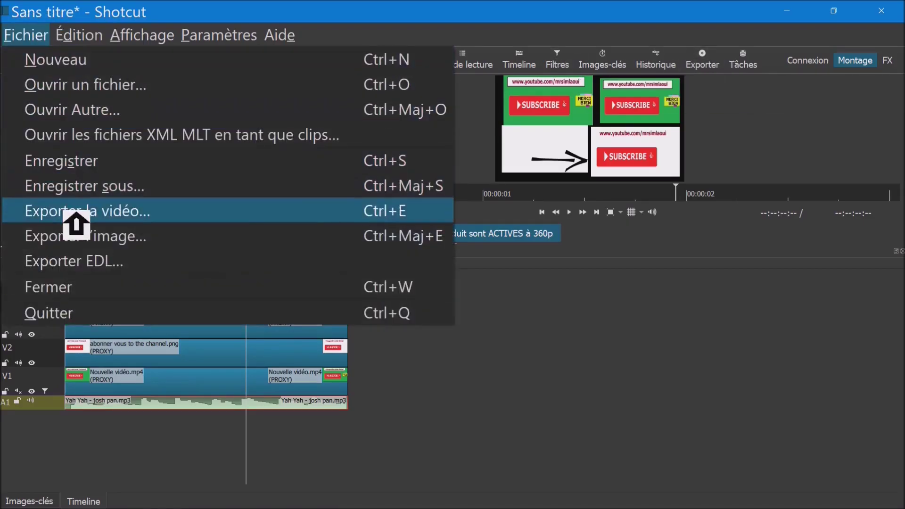
{"action": "key", "text": "Escape"}
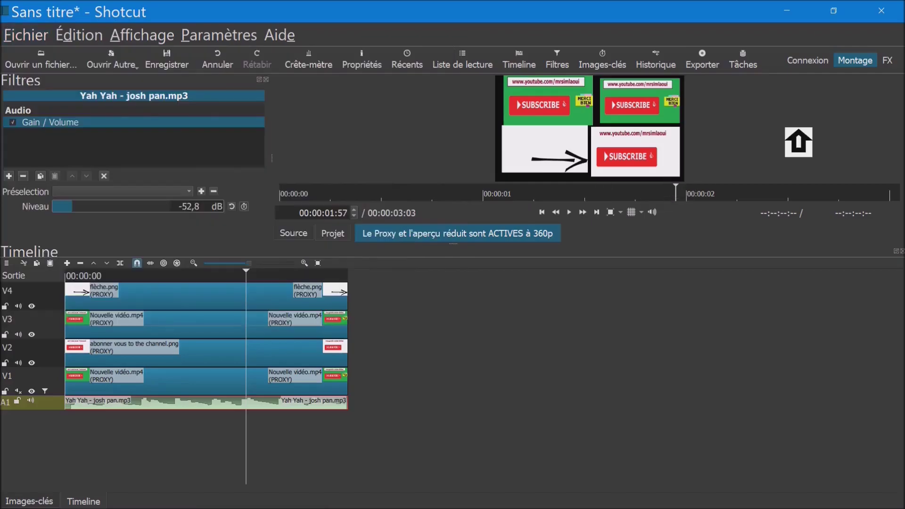
{"action": "key", "text": "ctrl+e"}
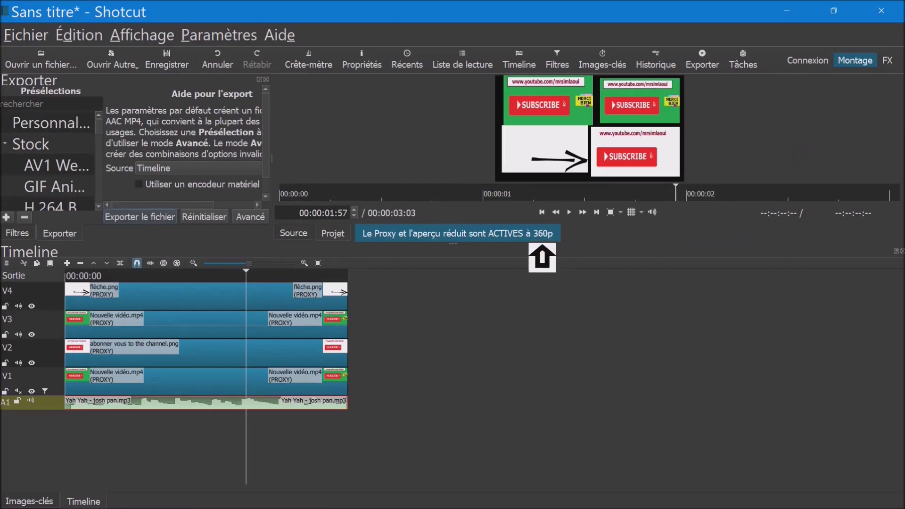
{"action": "left_click_drag", "start_coordinate": [542, 257], "coordinate": [558, 436]}
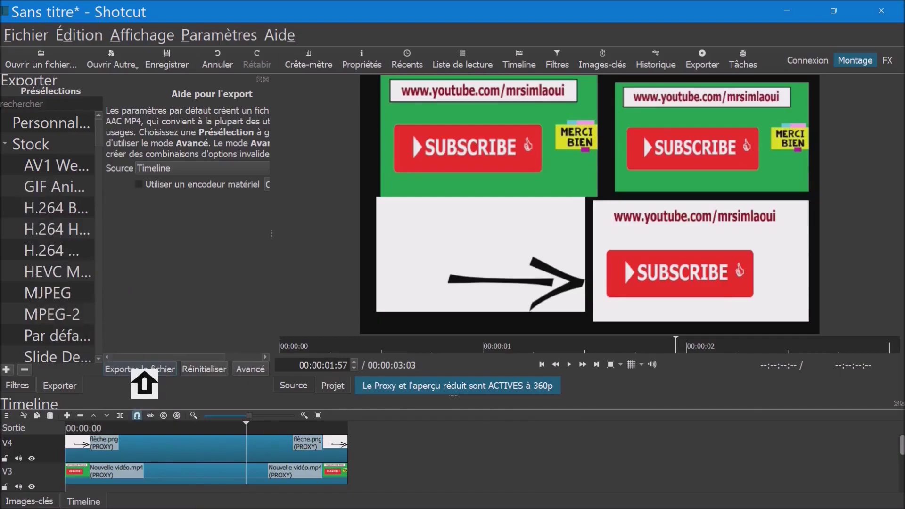
- Export the timeline as an mp4 file named "apprendre le montage 1" in the 2021 montage avec shotcut folder
{"action": "left_click", "coordinate": [145, 369]}
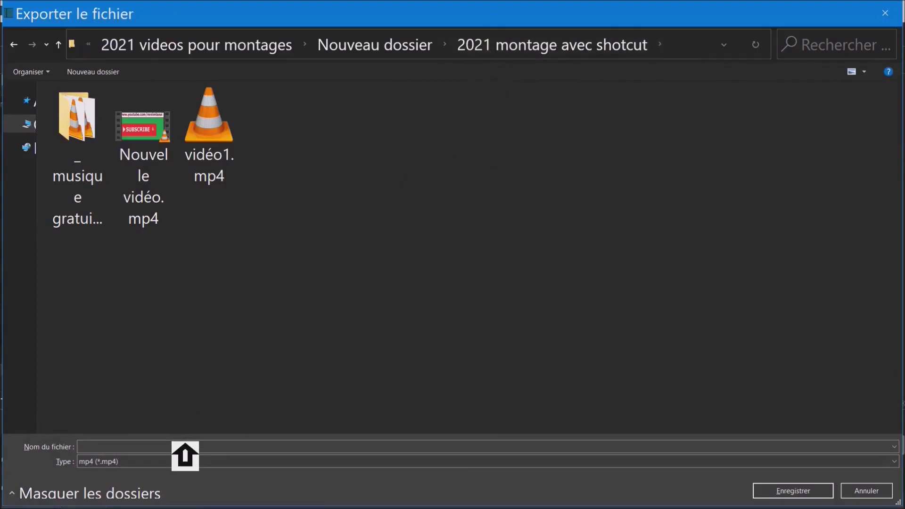
{"action": "left_click", "coordinate": [185, 446]}
{"action": "type", "text": "apprendre le montage 1"}
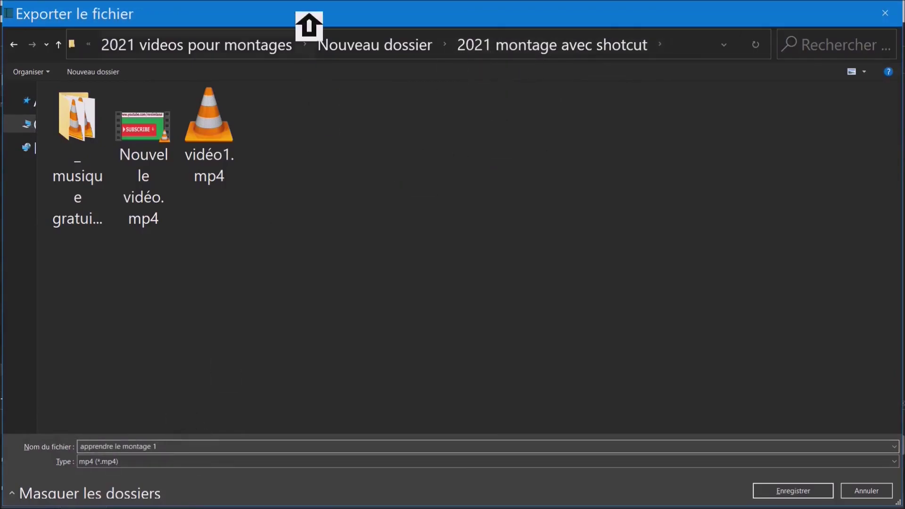
{"action": "double_click", "coordinate": [309, 13]}
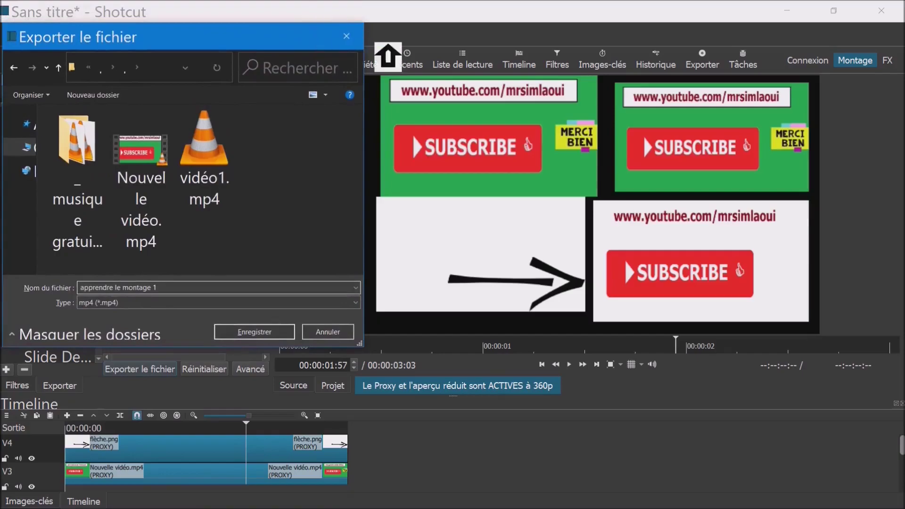
{"action": "left_click_drag", "start_coordinate": [262, 43], "coordinate": [325, 42]}
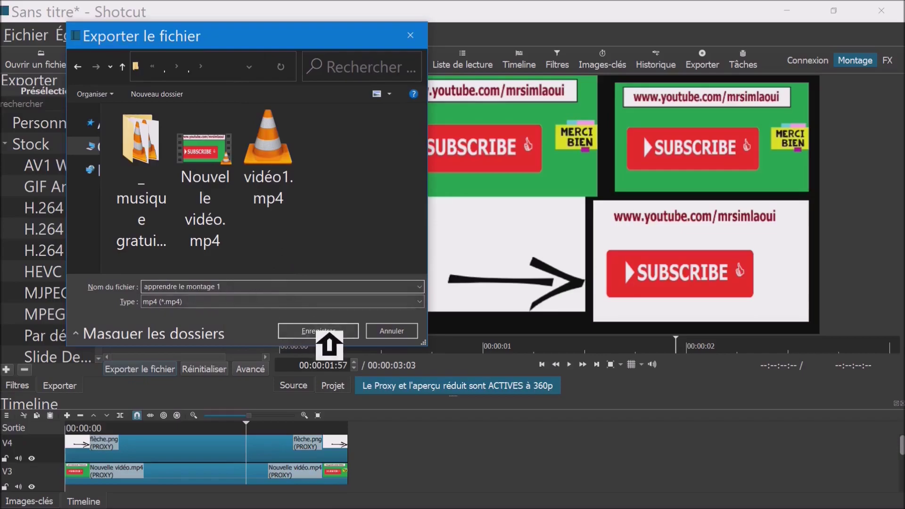
{"action": "left_click", "coordinate": [330, 335]}
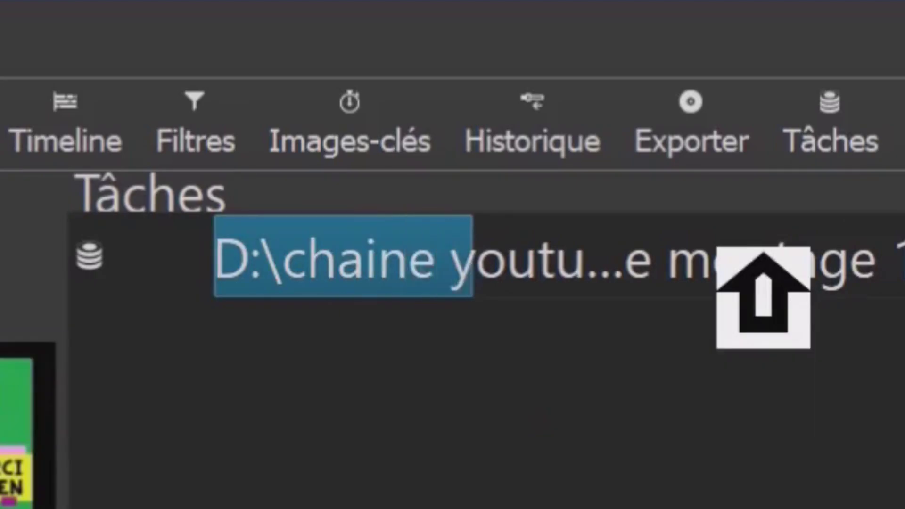
{"action": "right_click", "coordinate": [624, 256]}
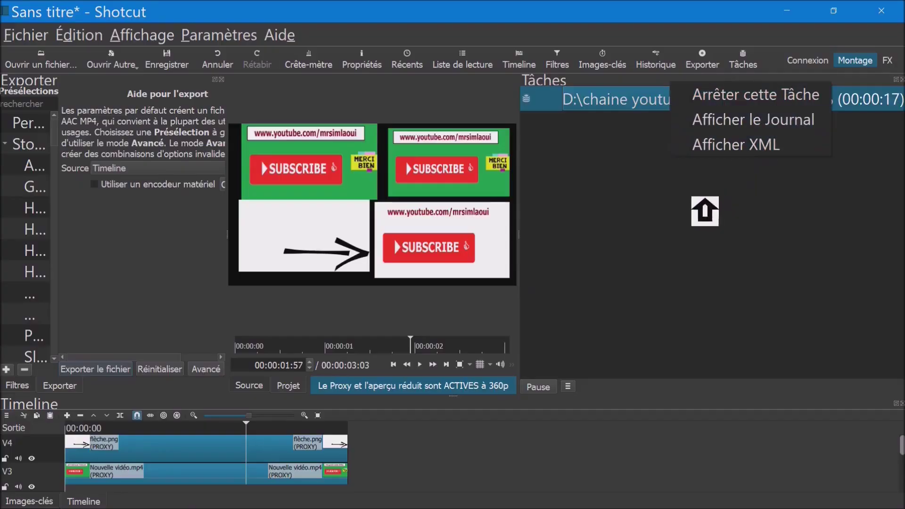
{"action": "left_click", "coordinate": [703, 211]}
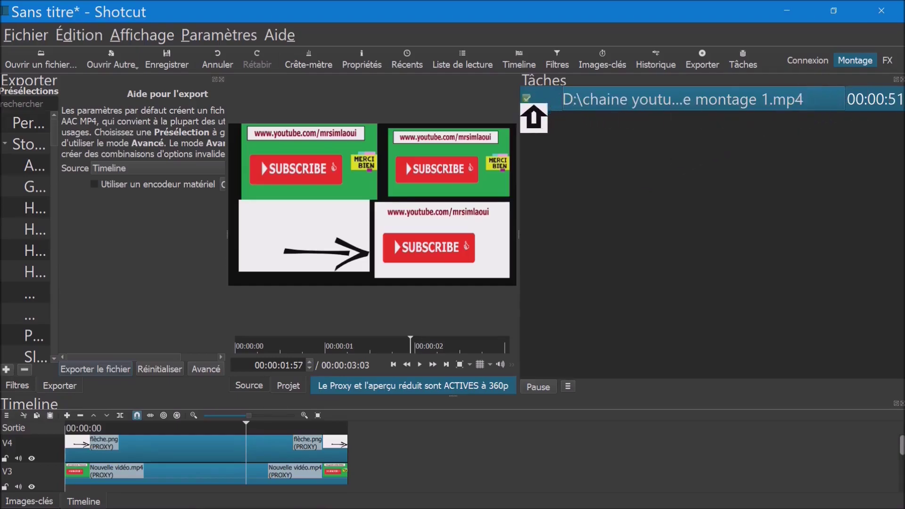
- Show the finished export in its folder and play apprendre le montage 1.mp4 full screen in VLC
{"action": "right_click", "coordinate": [600, 102]}
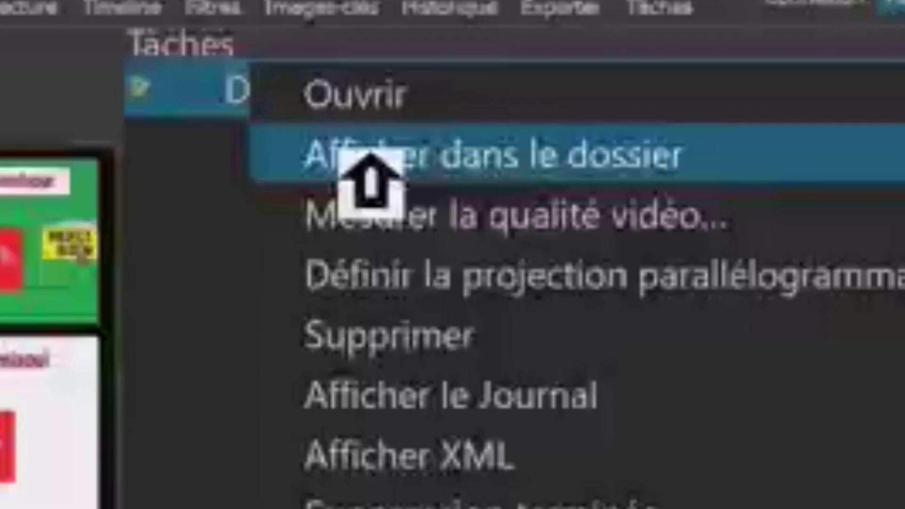
{"action": "left_click", "coordinate": [371, 161]}
{"action": "double_click", "coordinate": [666, 206]}
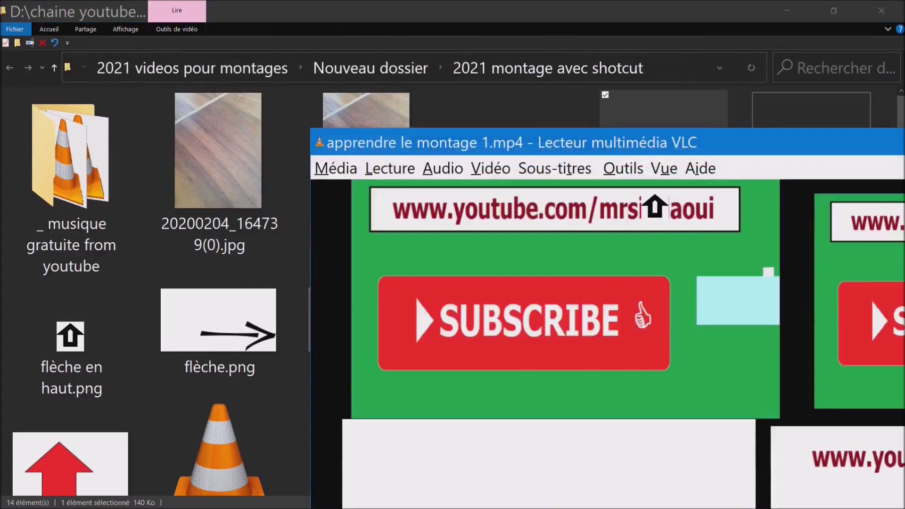
{"action": "double_click", "coordinate": [674, 279]}
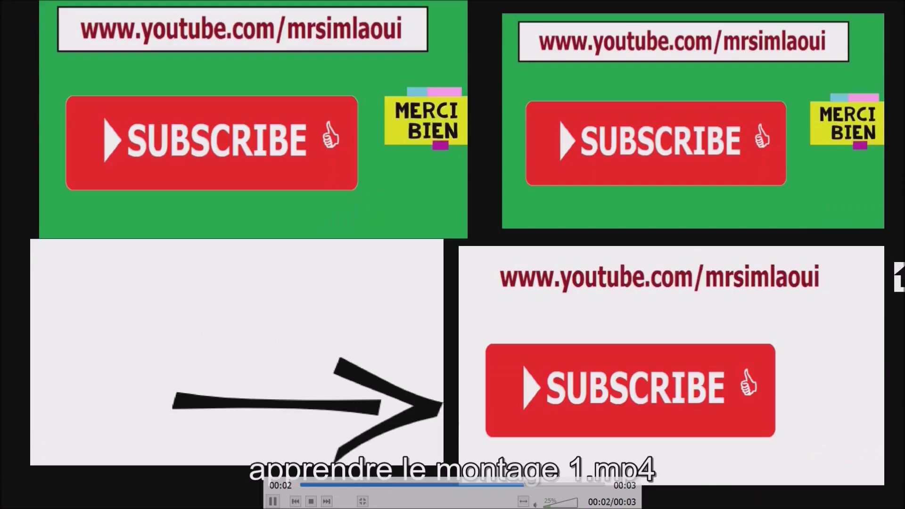